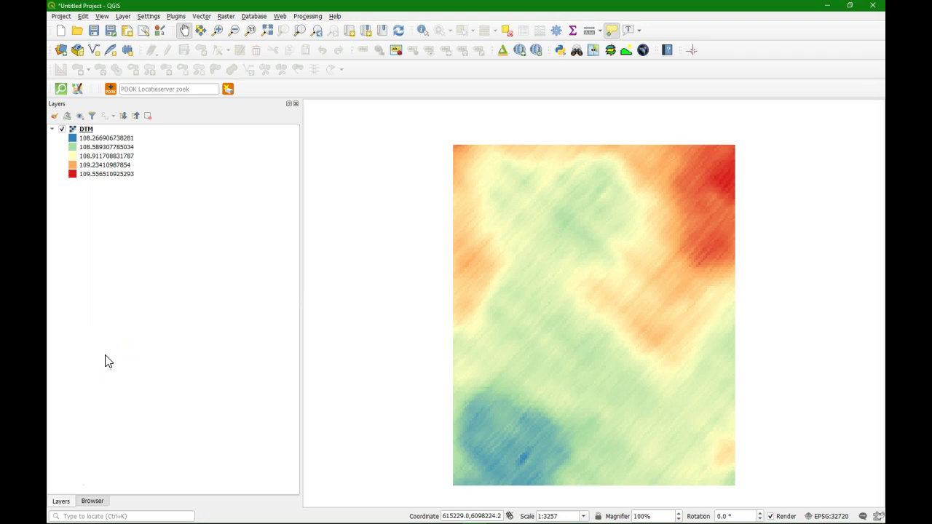
- Compute a Zevenbergen–Thorne slope from the DTM, saved as Z:/TWI/slope_degrees.tif
left_click(69, 482)
left_click(227, 17)
mouse_move(240, 60)
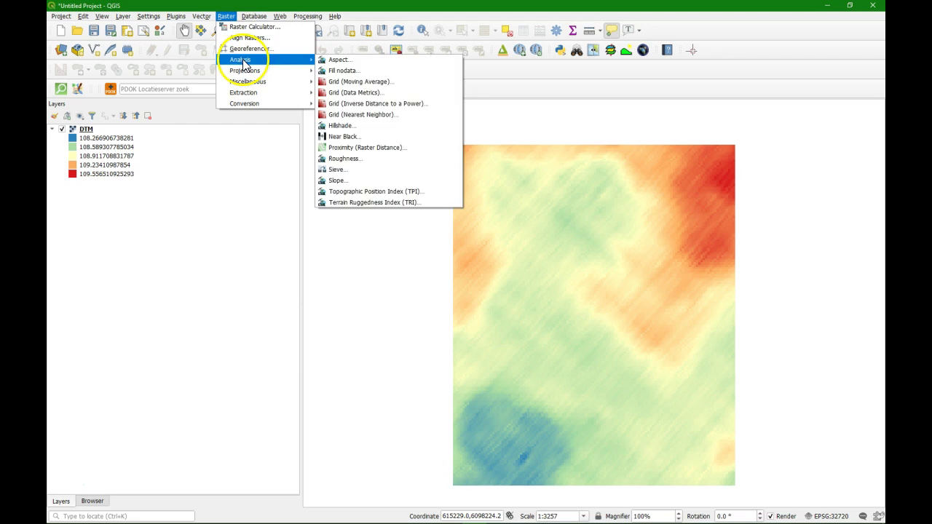
left_click(335, 182)
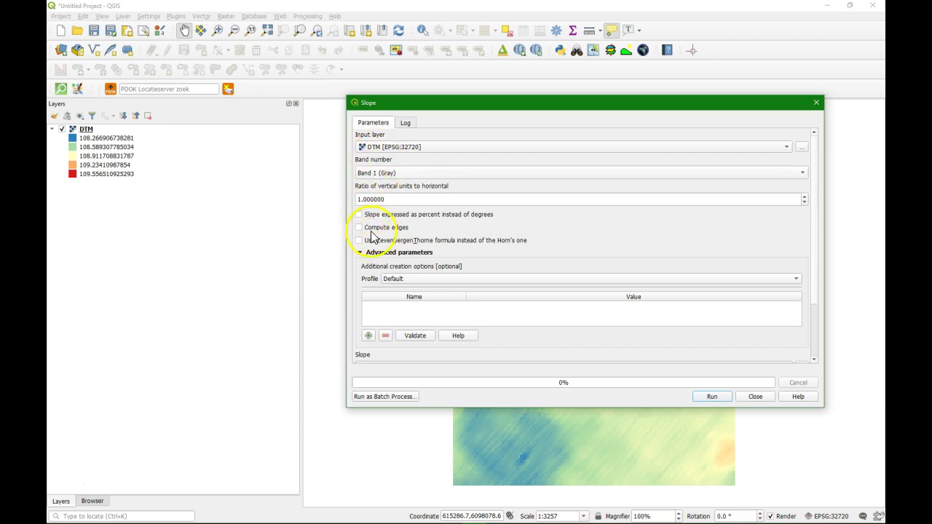
scroll(394, 218, "down", 2)
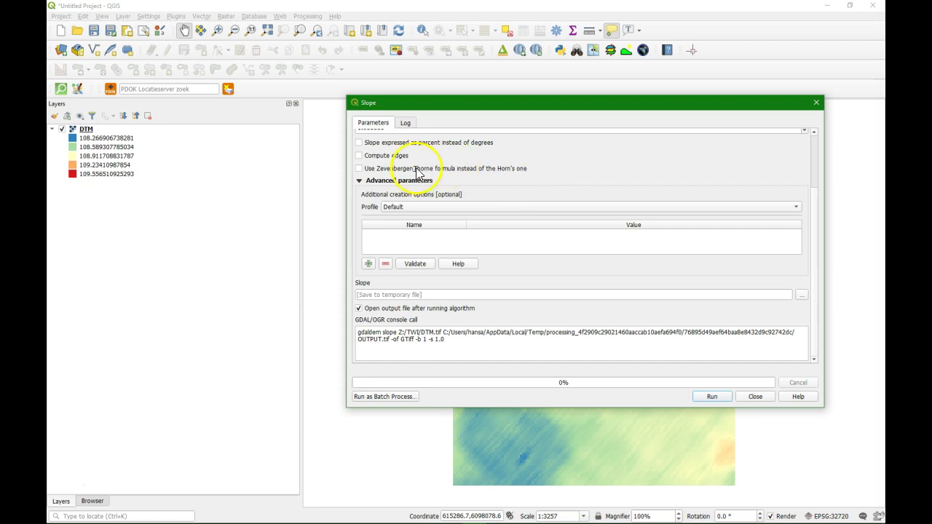
mouse_move(445, 240)
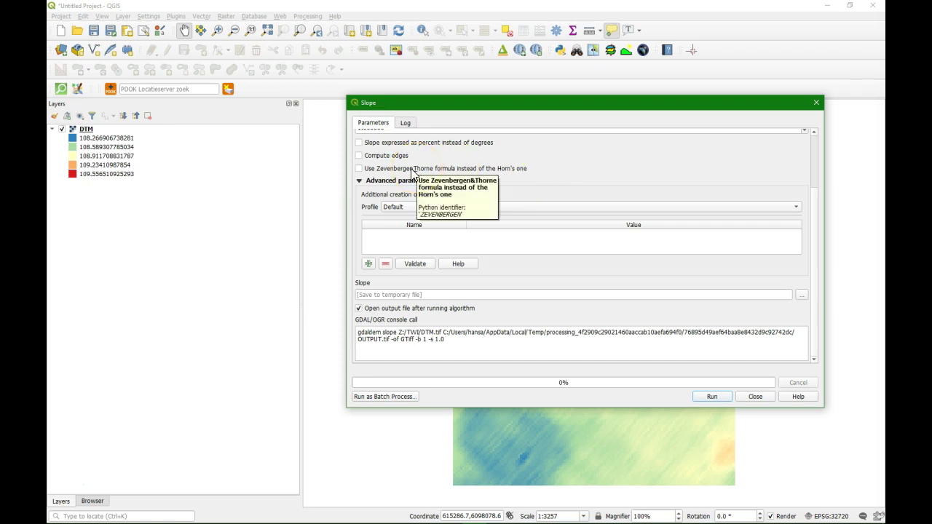
left_click(358, 169)
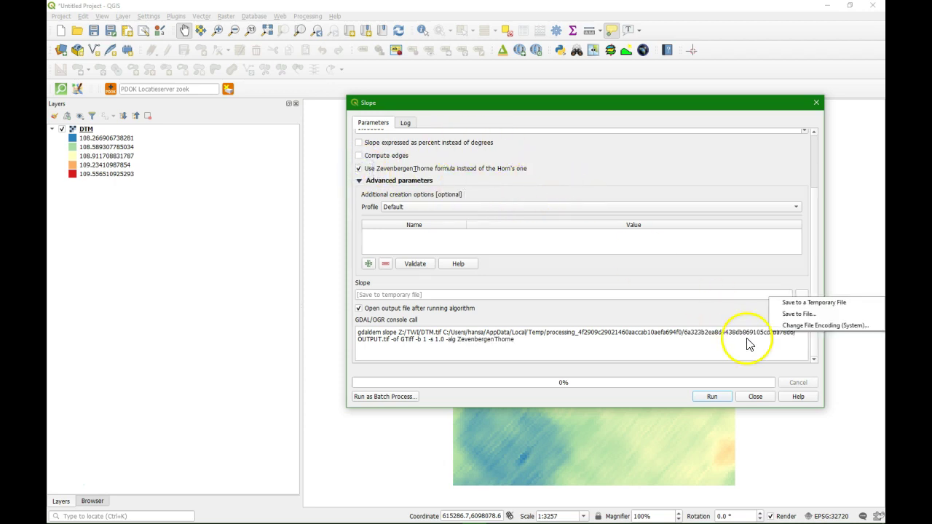
left_click(804, 297)
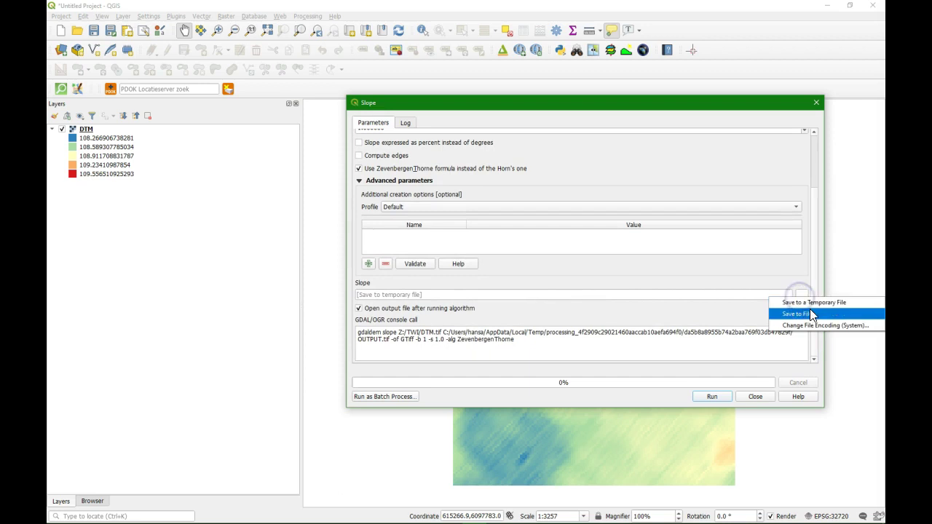
left_click(810, 311)
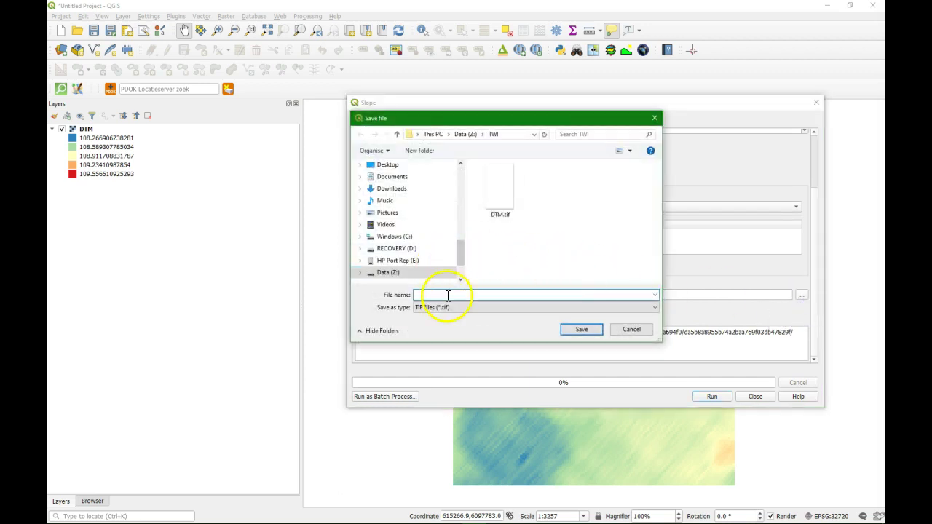
left_click(447, 294)
type("lope_degrees")
left_click(580, 329)
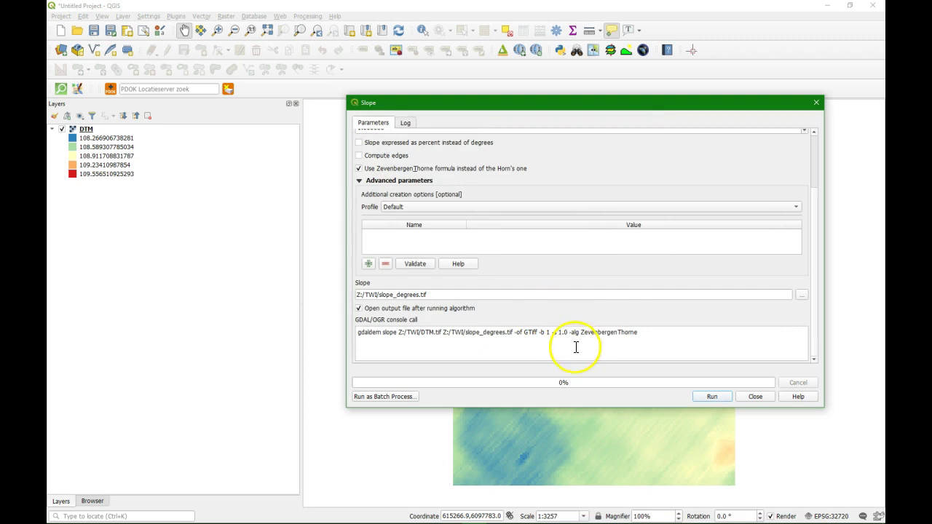
left_click(713, 397)
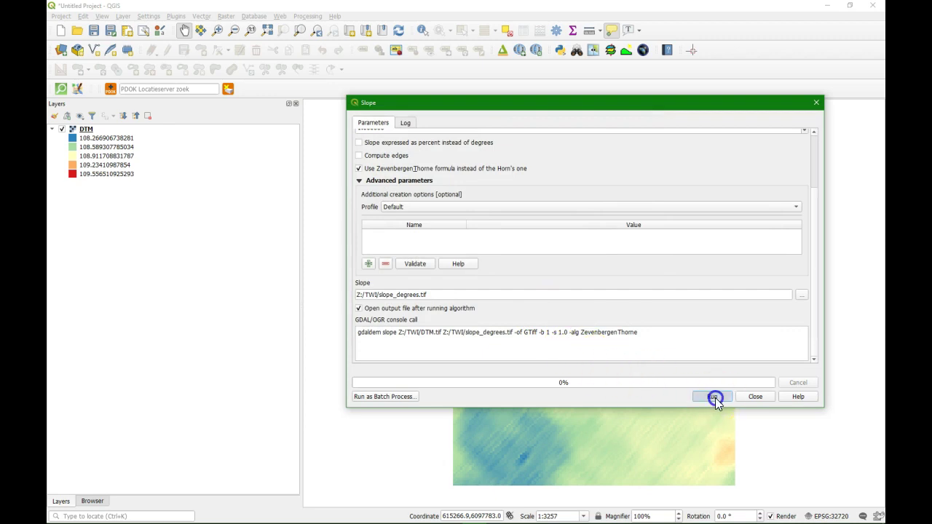
left_click(767, 397)
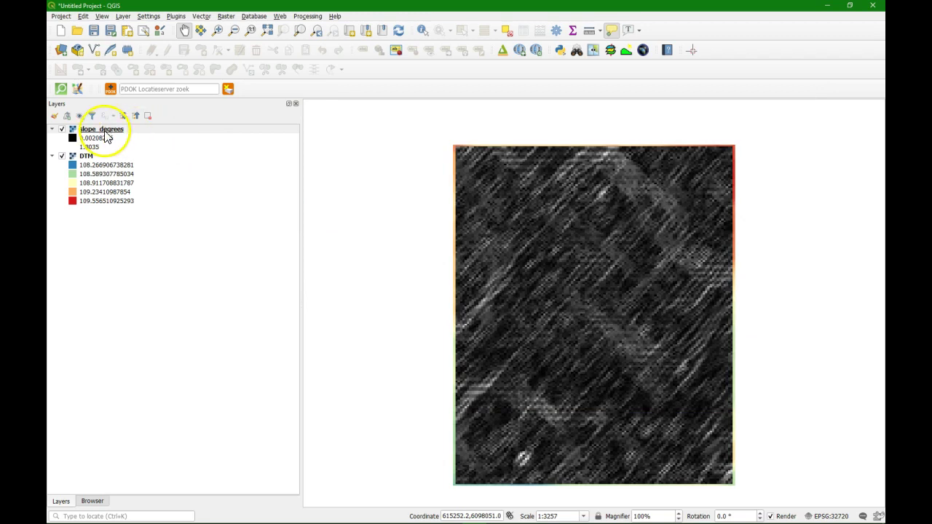
- Style slope_degrees as singleband pseudocolor with an inverted, blue-to-red colour ramp
left_click(104, 131)
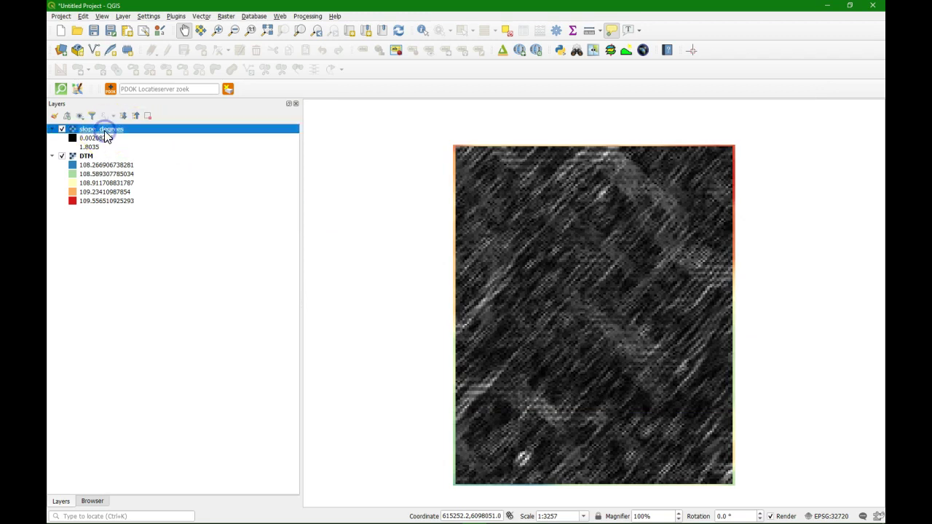
left_click(55, 116)
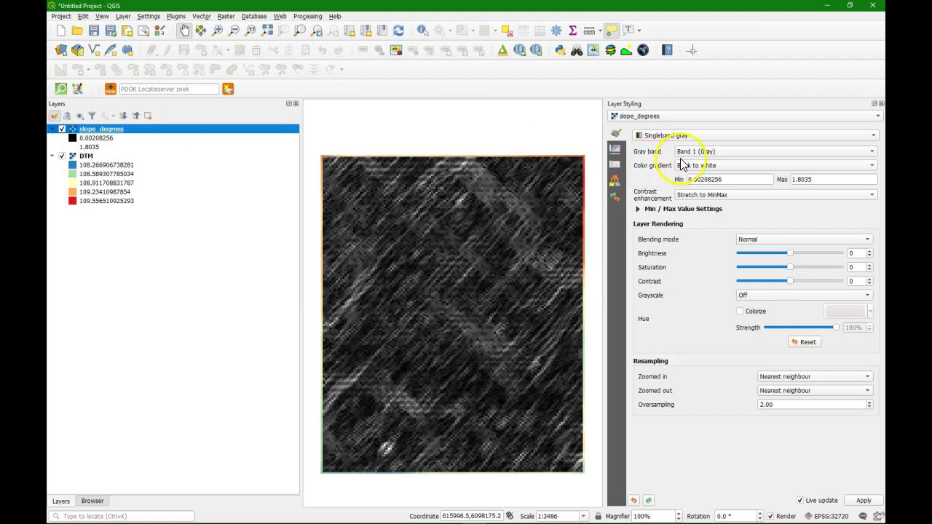
left_click(724, 135)
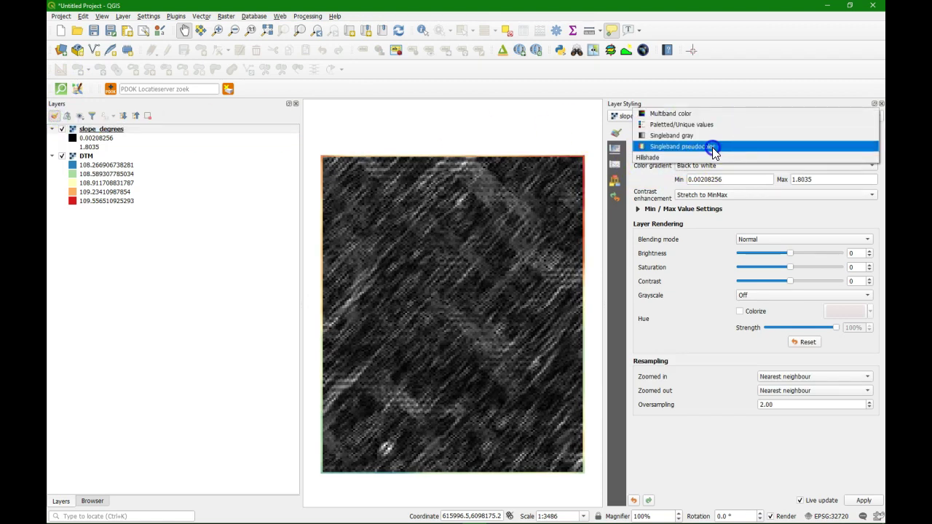
left_click(713, 147)
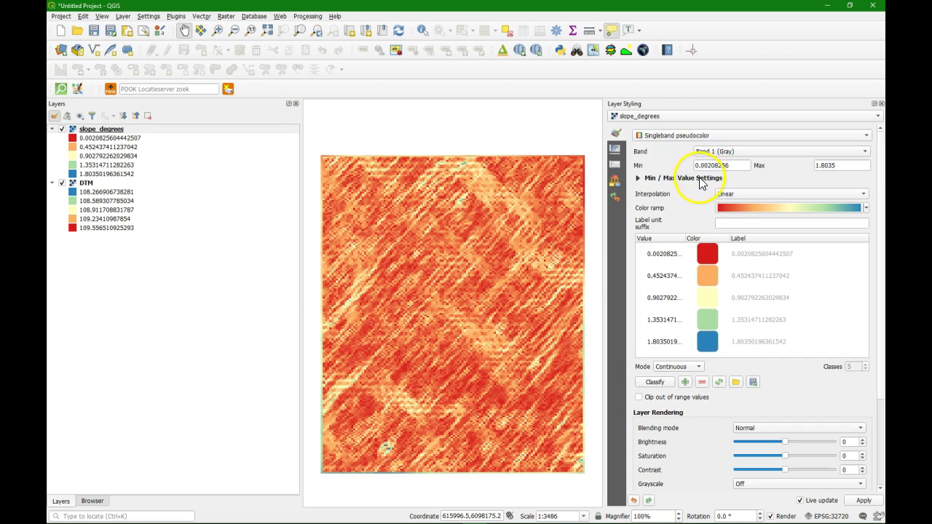
left_click(846, 208)
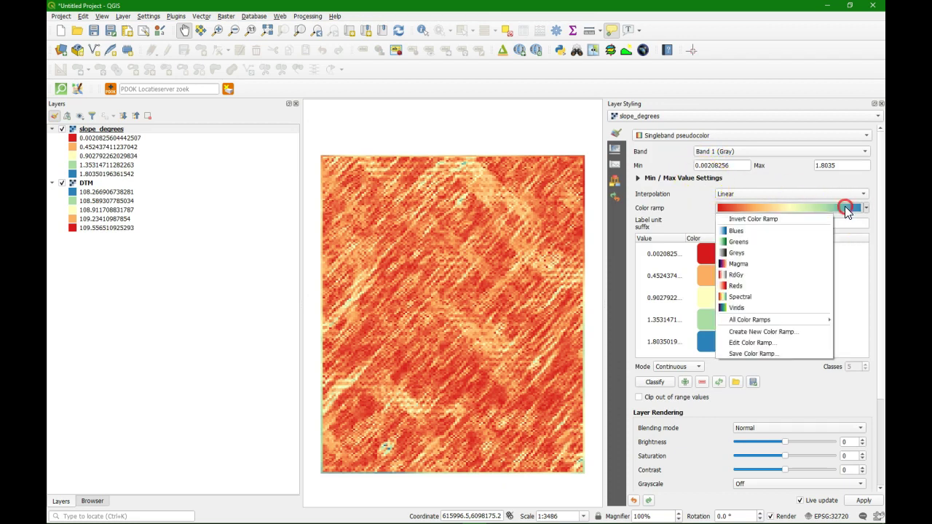
left_click(792, 218)
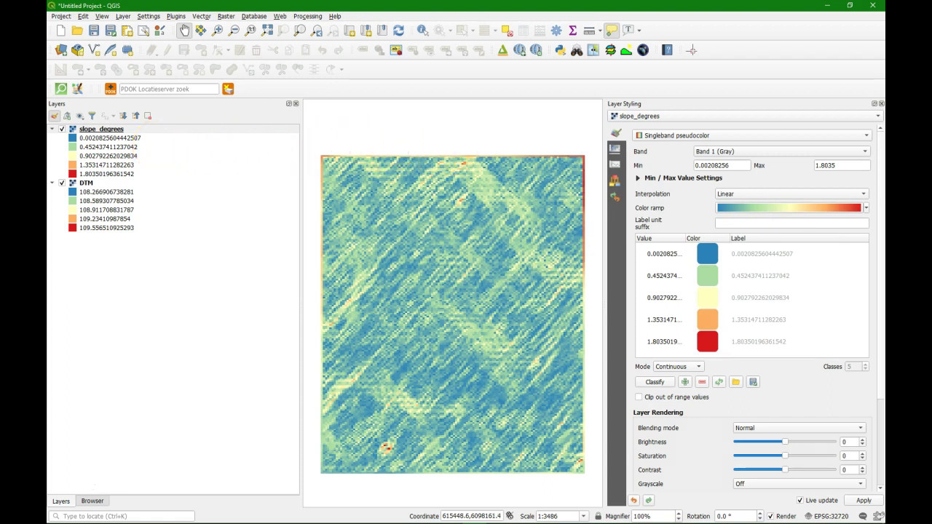
left_click(156, 145)
left_click(149, 147)
- In the Raster Calculator, enter the first term (slope_degrees@1 <= 0) * 1
left_click(226, 16)
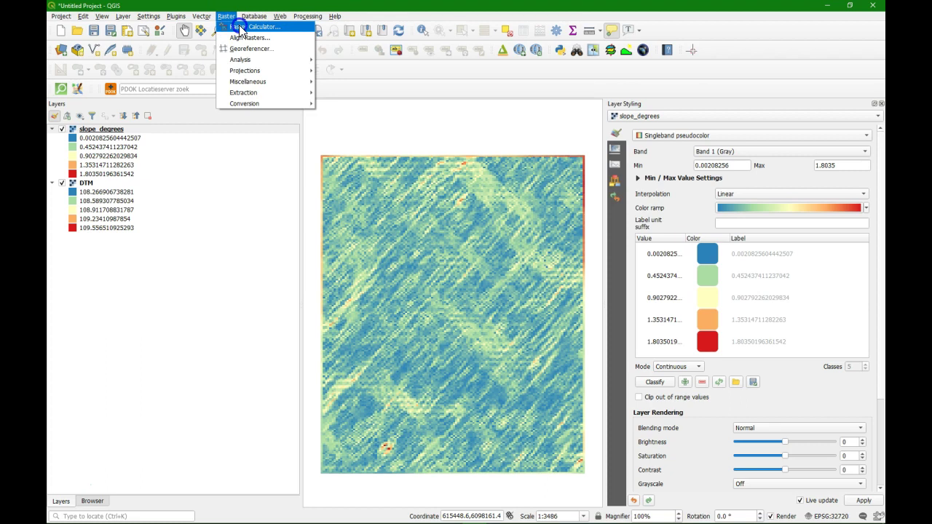
left_click(240, 27)
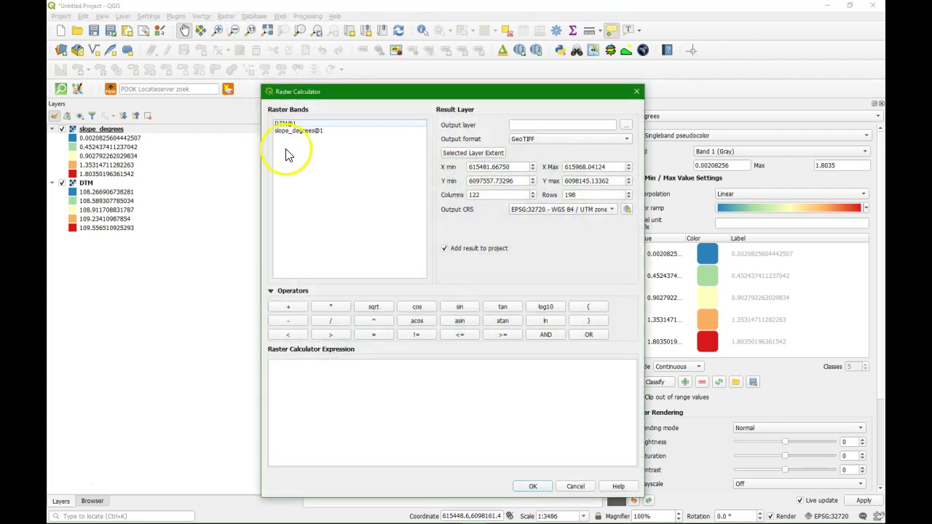
left_click(587, 307)
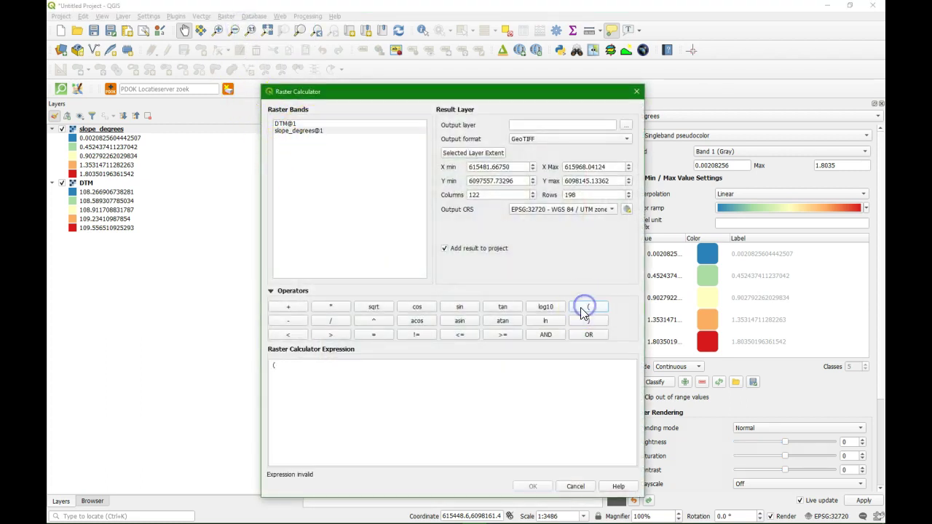
double_click(285, 131)
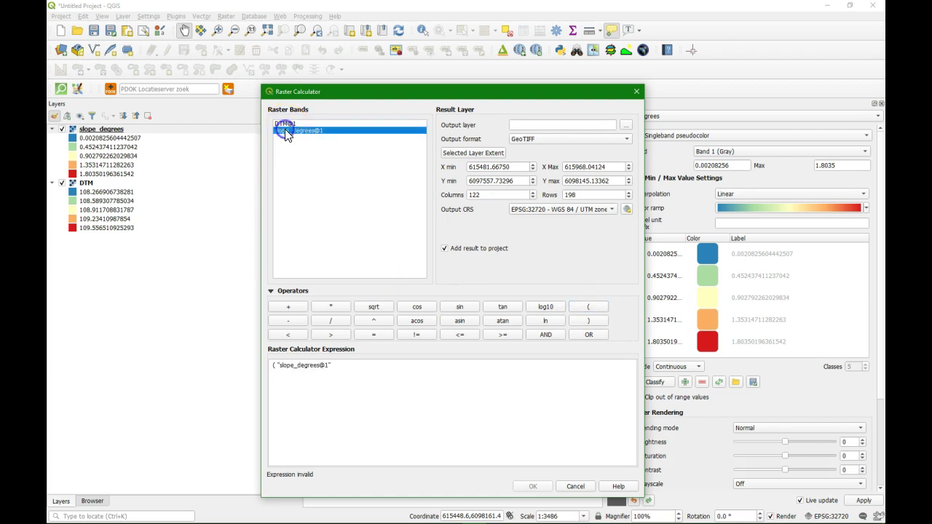
left_click(301, 204)
left_click(458, 336)
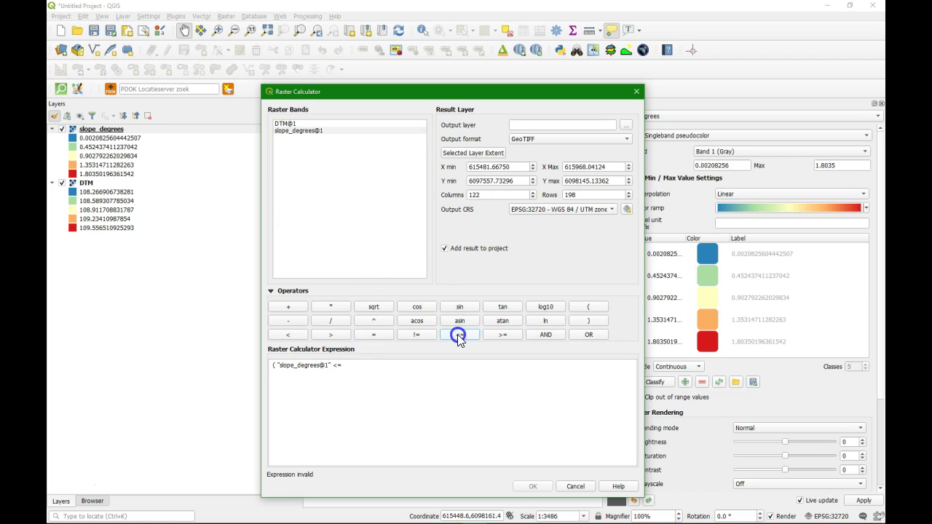
left_click(384, 364)
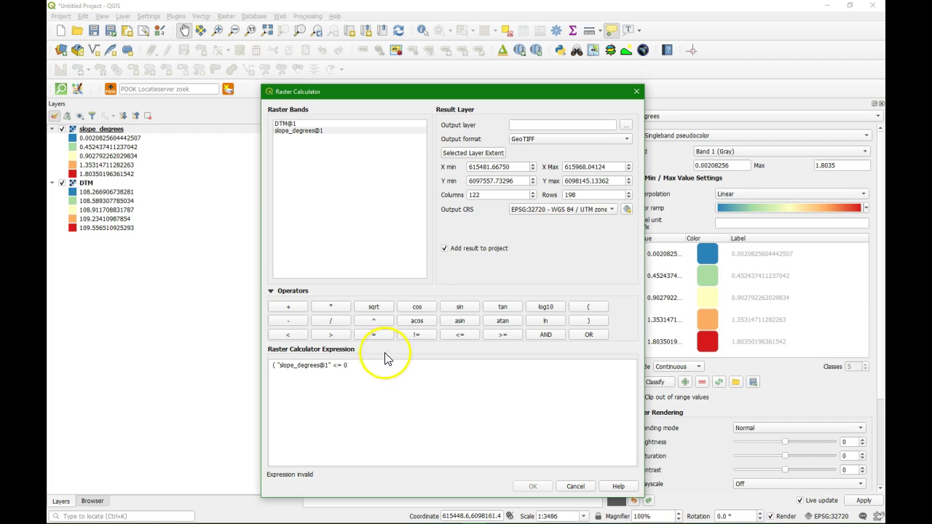
left_click(587, 321)
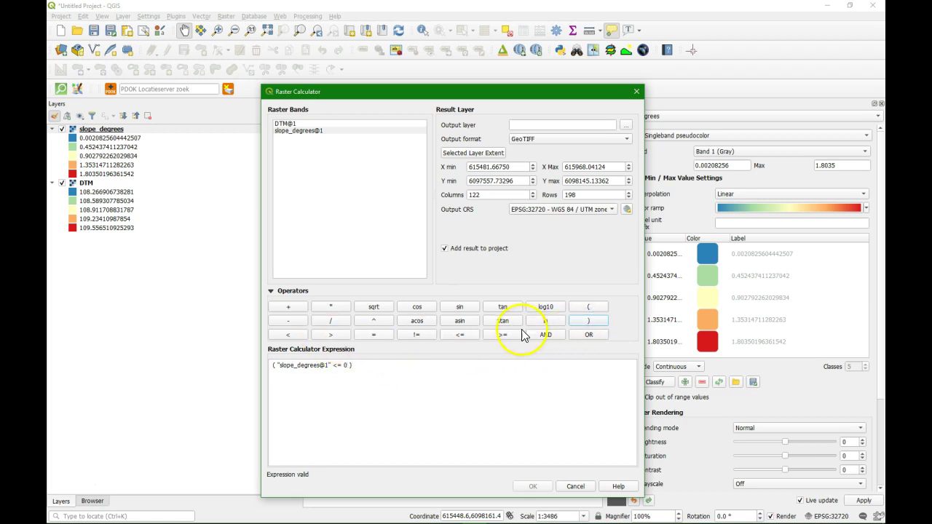
left_click(340, 310)
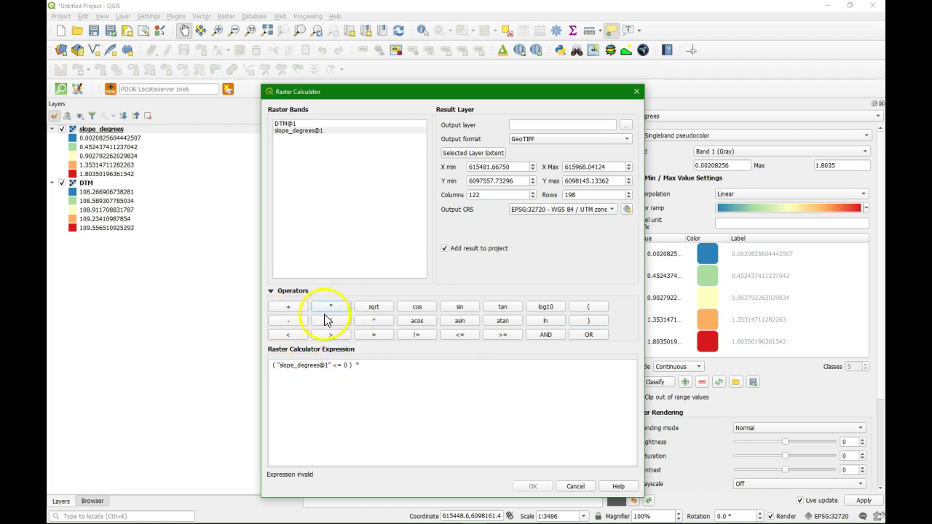
left_click(416, 368)
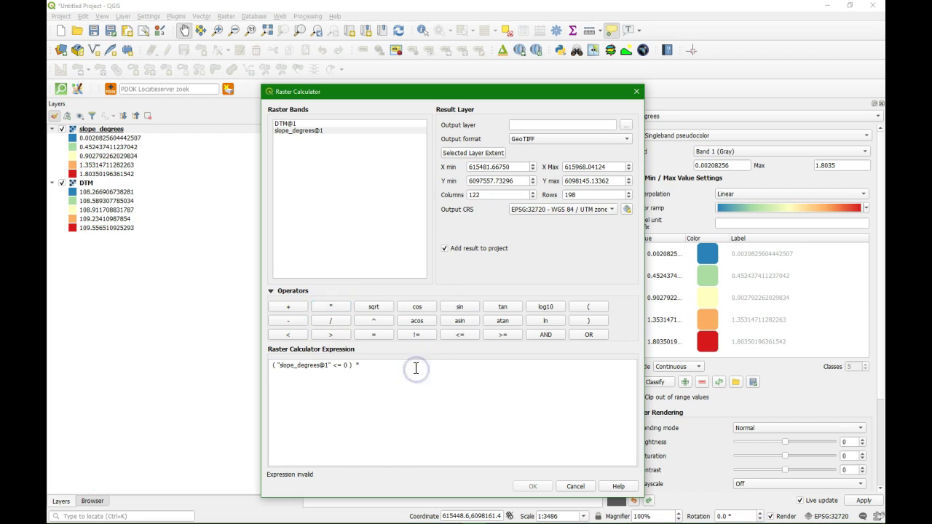
type("1")
- Append + (slope_degrees@1 > 0) * slope_degrees@1 to the expression
left_click(289, 307)
left_click(588, 308)
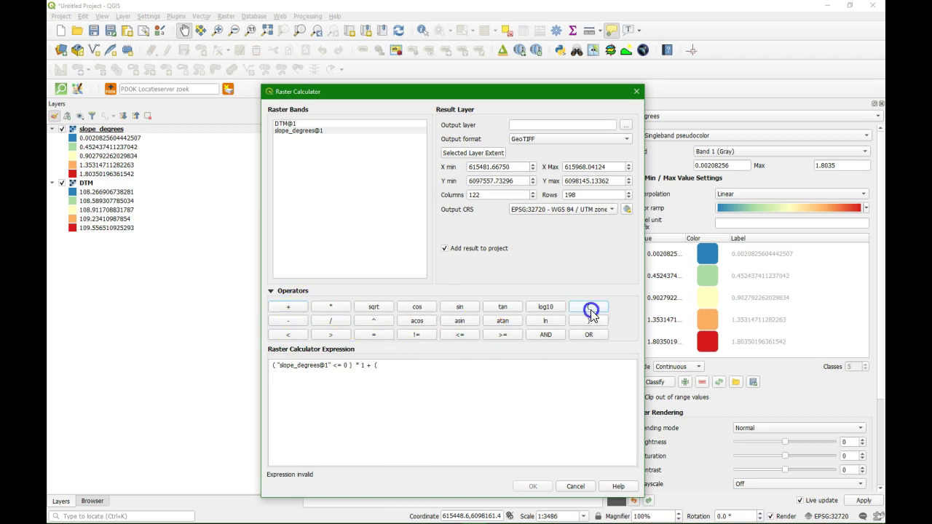
double_click(298, 130)
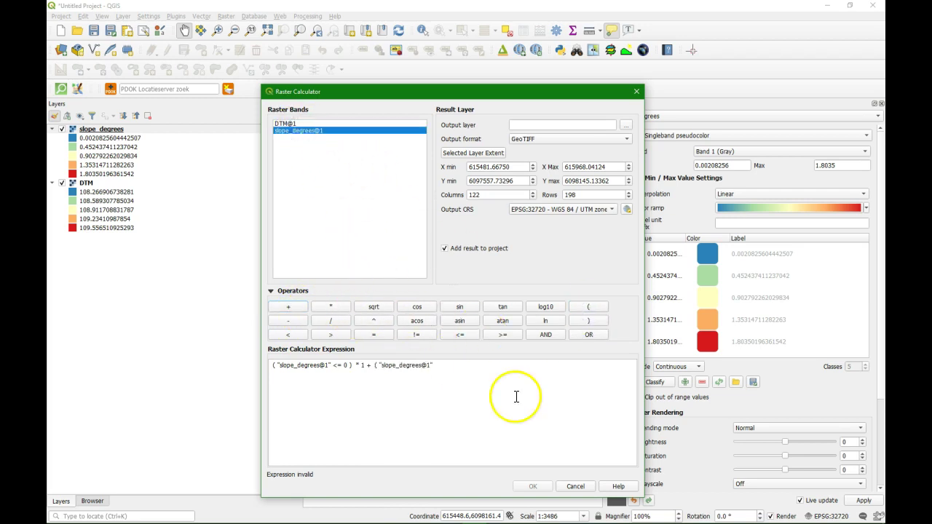
left_click(470, 362)
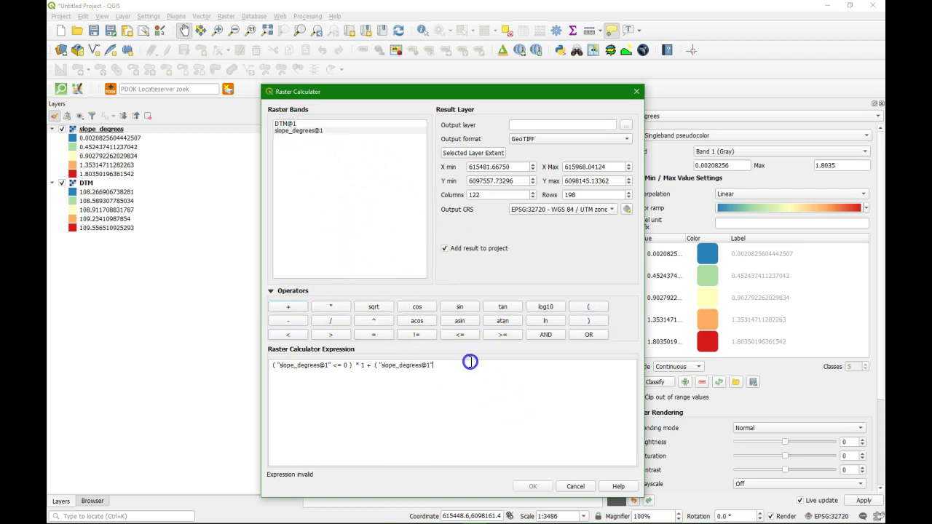
left_click(332, 335)
left_click(477, 368)
type("0")
left_click(589, 321)
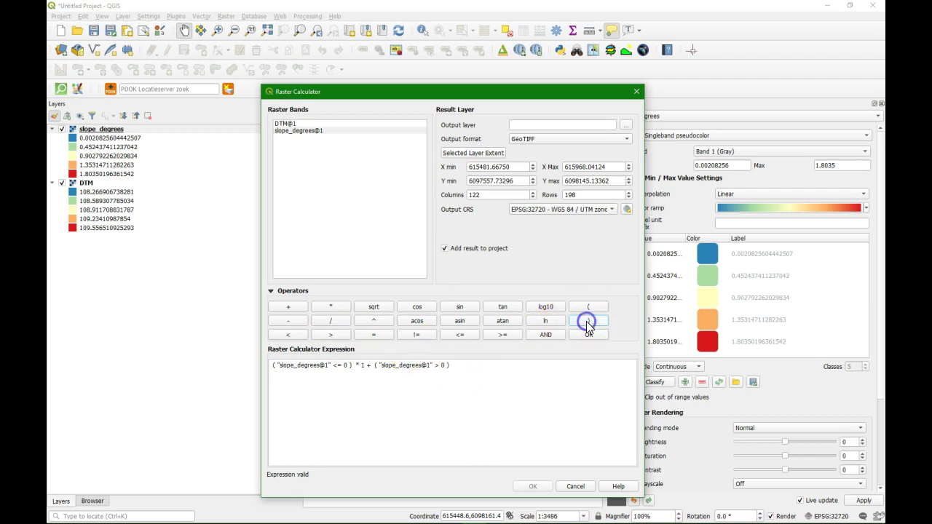
left_click(335, 308)
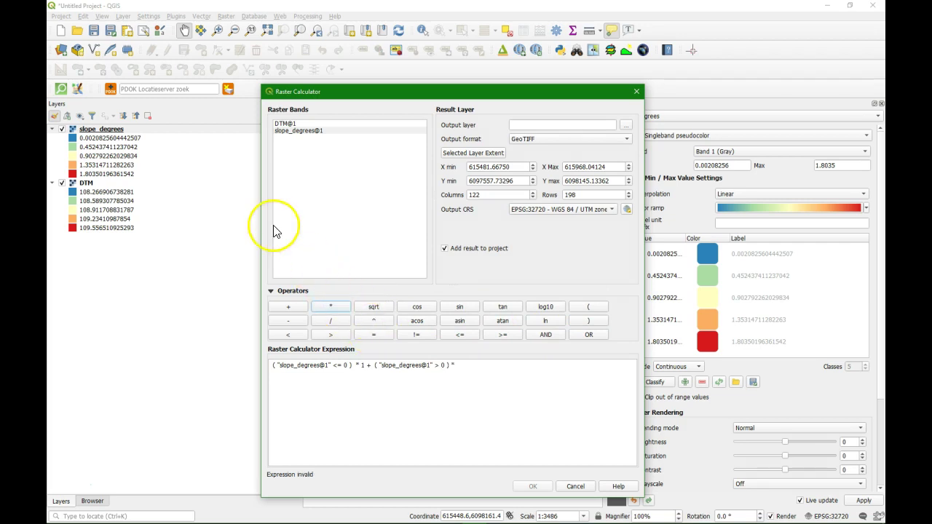
double_click(297, 131)
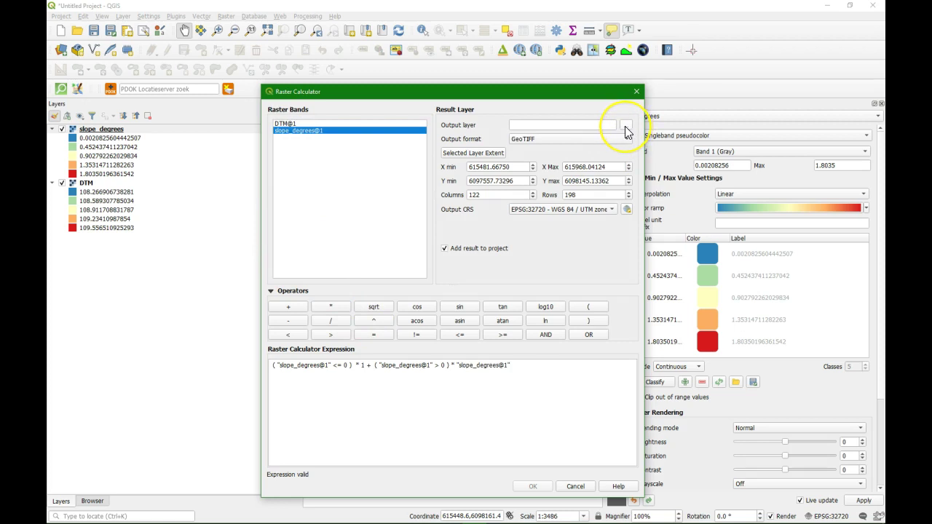
- Save the result as slope_degrees_modified.tif and run the calculation
left_click(626, 126)
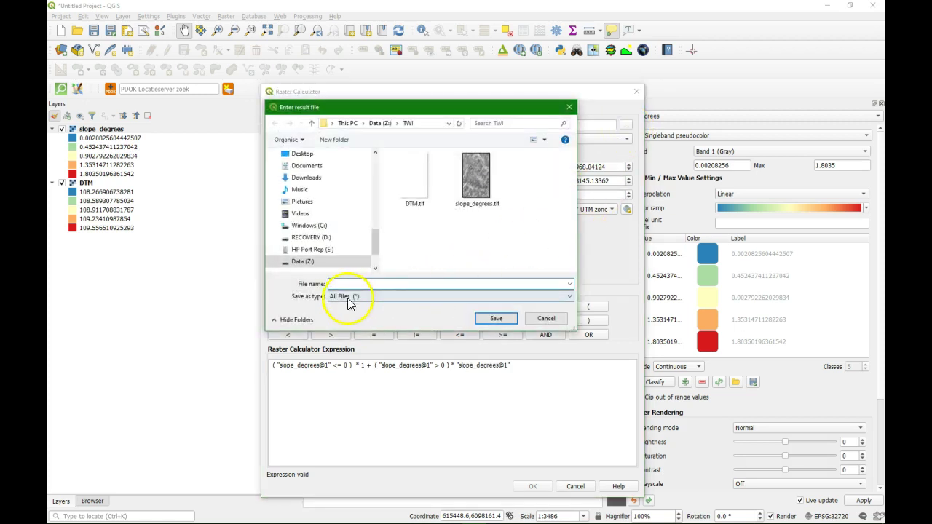
type("slope")
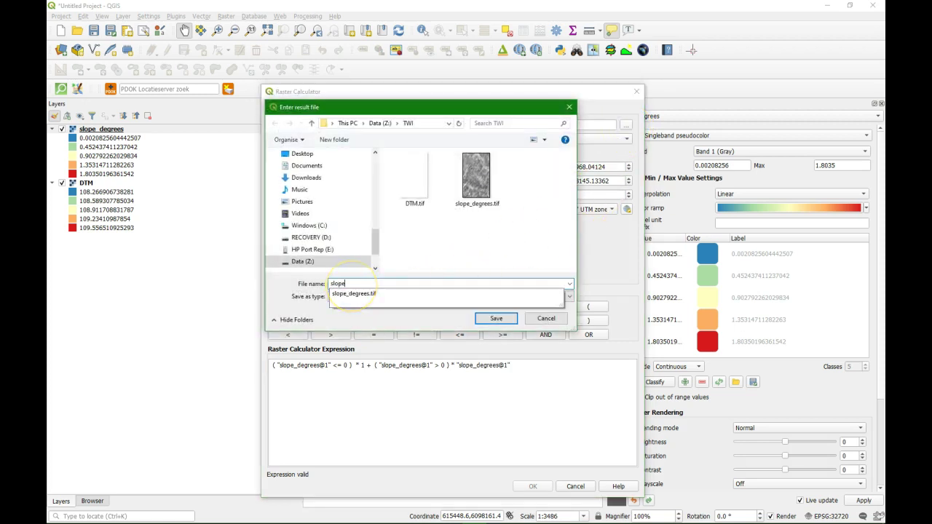
type("_degrees")
type("_modified")
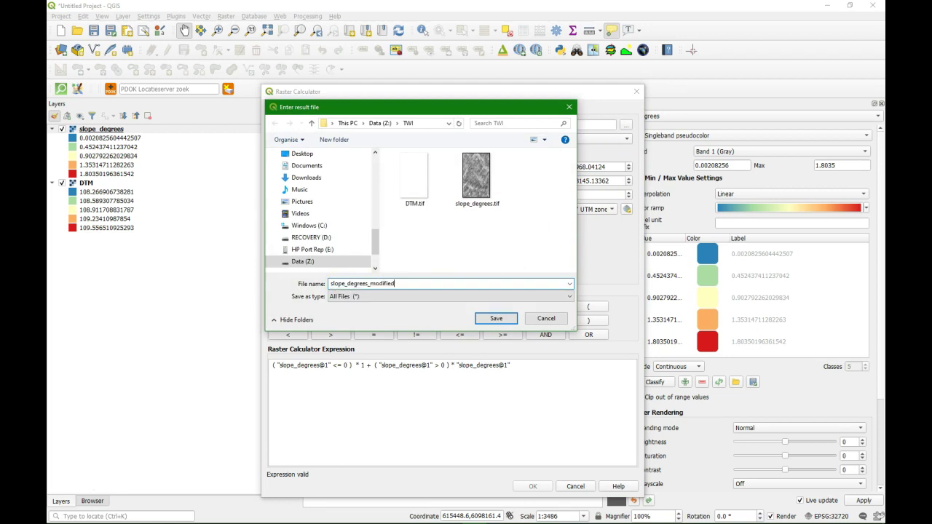
type(".t")
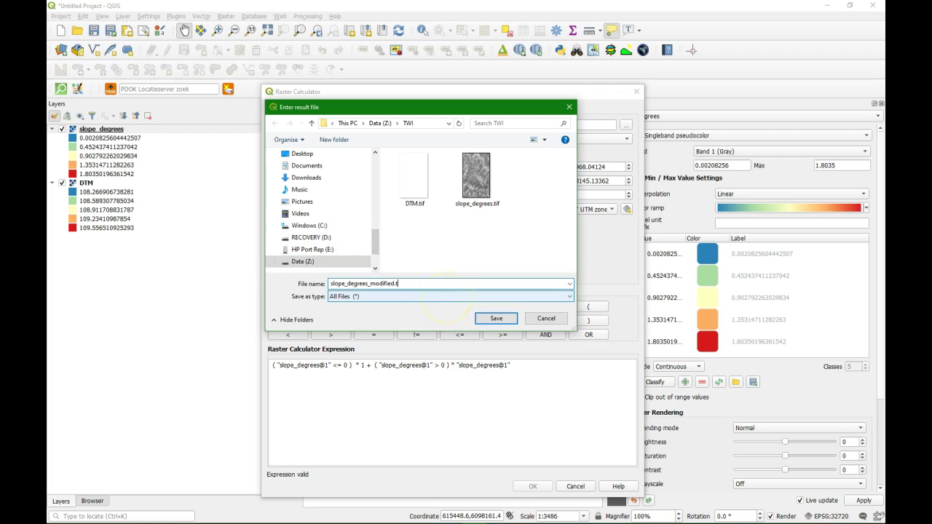
type("if")
left_click(498, 318)
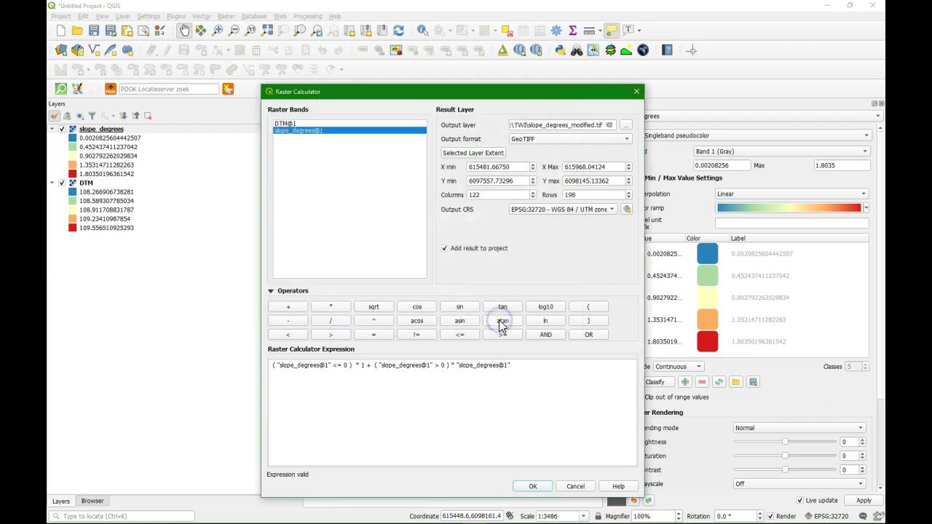
left_click(532, 486)
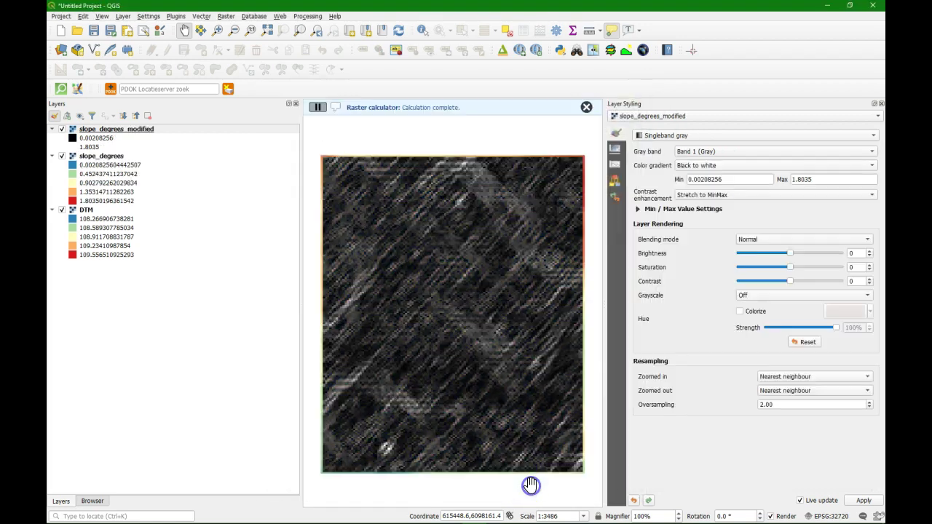
- Copy the slope_degrees style and paste it onto slope_degrees_modified
right_click(105, 155)
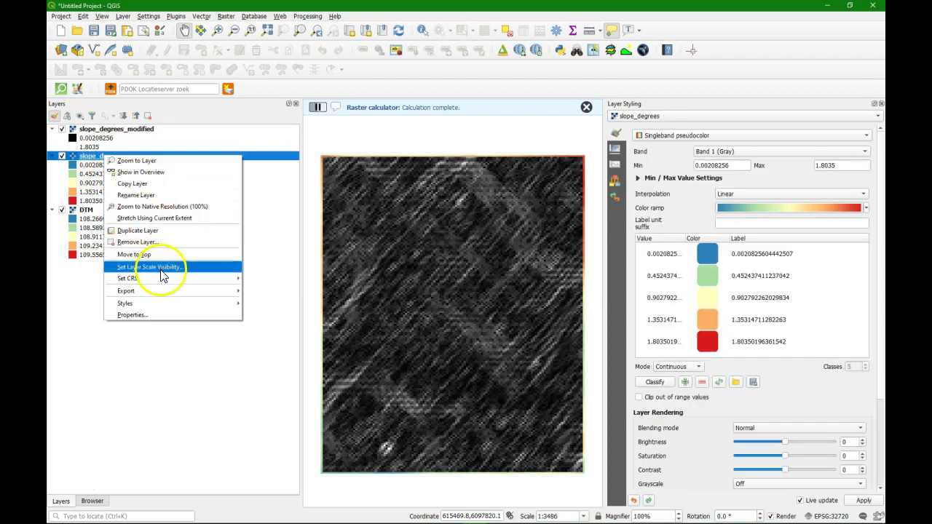
mouse_move(125, 303)
left_click(262, 303)
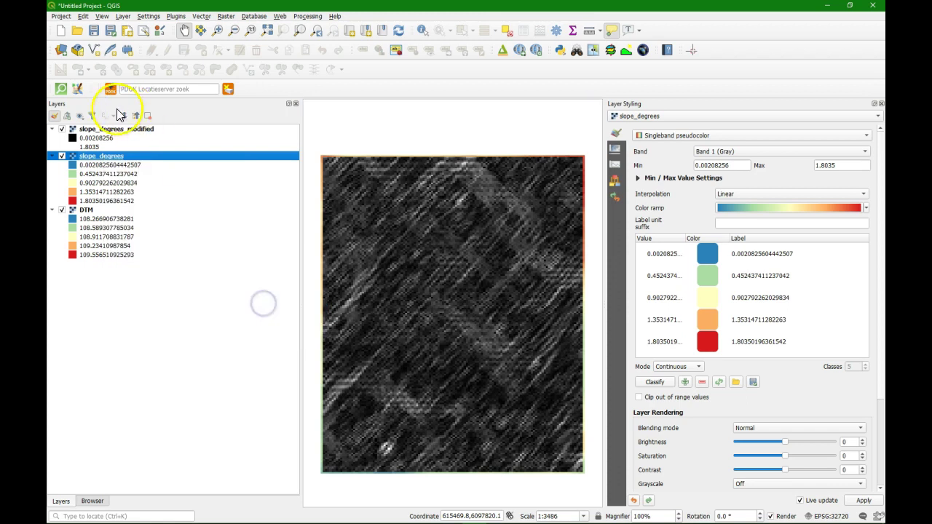
right_click(113, 133)
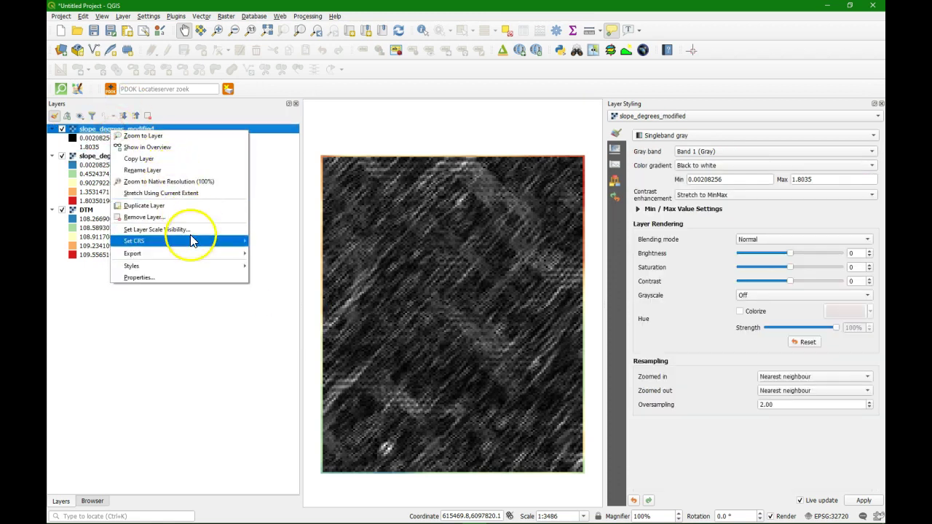
mouse_move(132, 265)
left_click(266, 277)
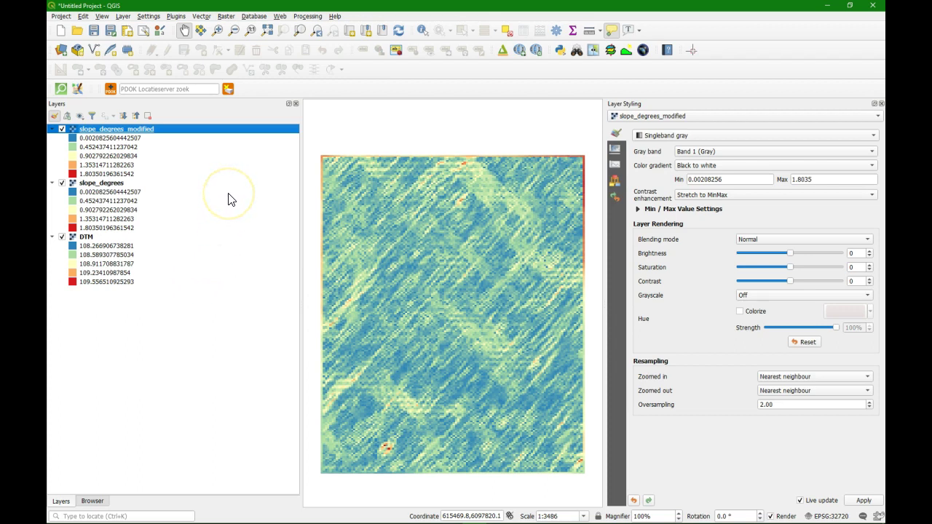
- Build the expression slope_degrees_modified@1 * 0.01745 in the Raster Calculator
left_click(226, 16)
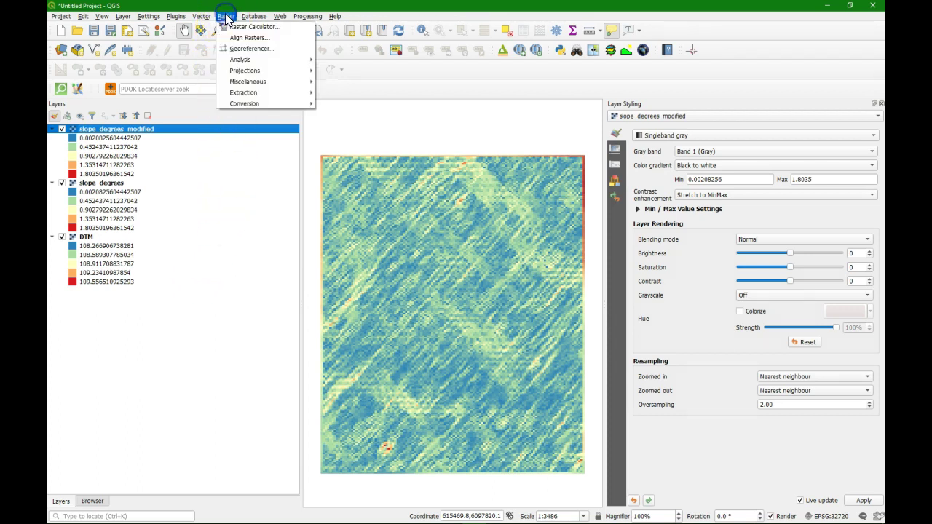
left_click(234, 27)
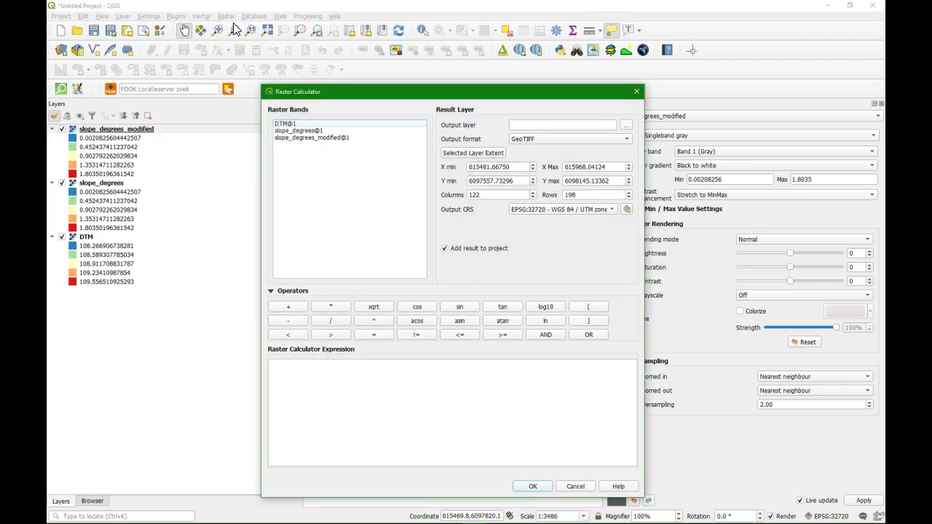
double_click(292, 137)
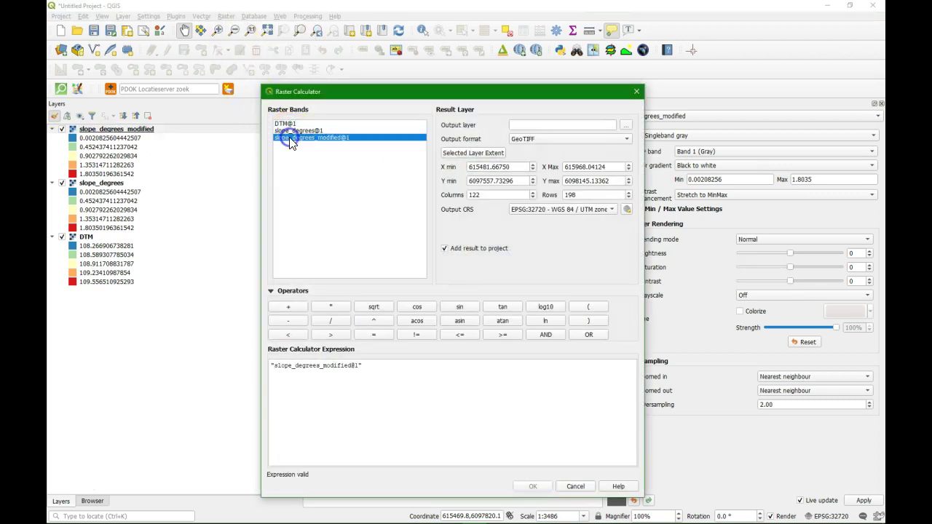
left_click(334, 311)
type("0.01745")
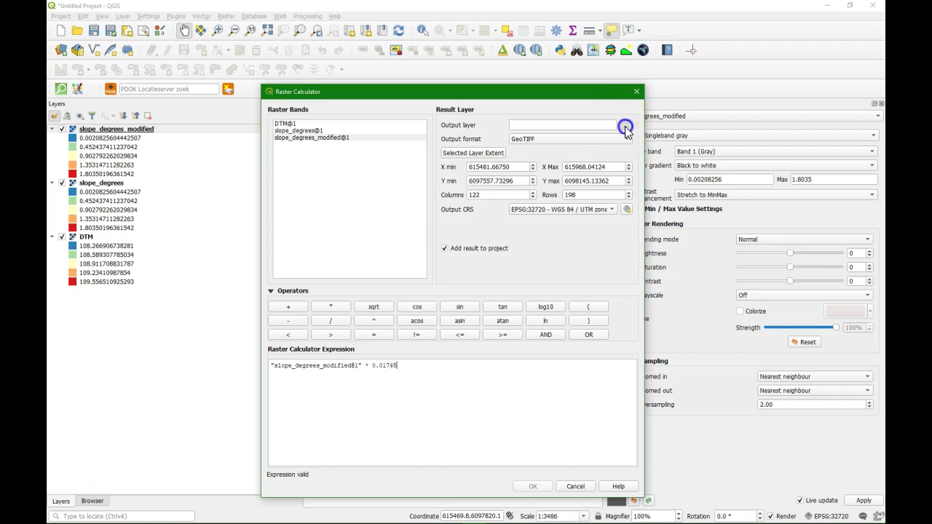
- Set the output to slope_radians.tif and run the calculation
left_click(626, 125)
left_click(347, 284)
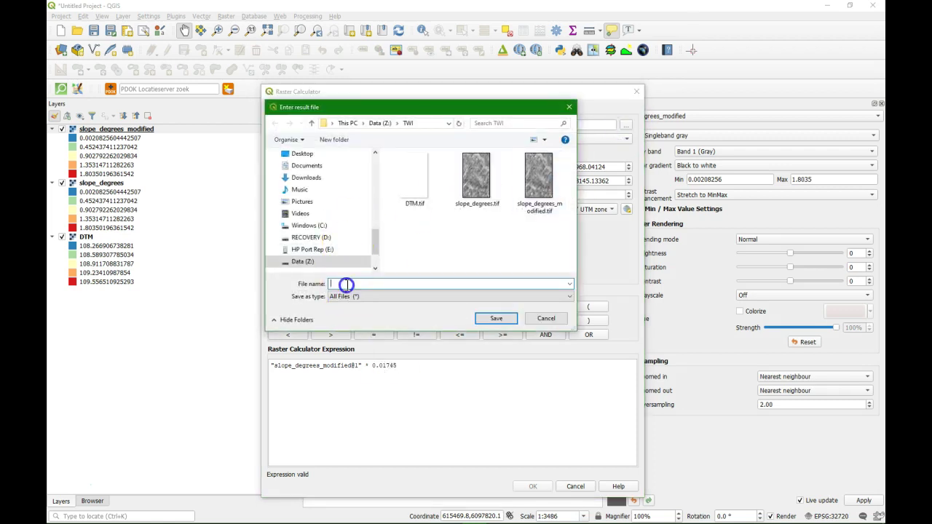
type("slope_")
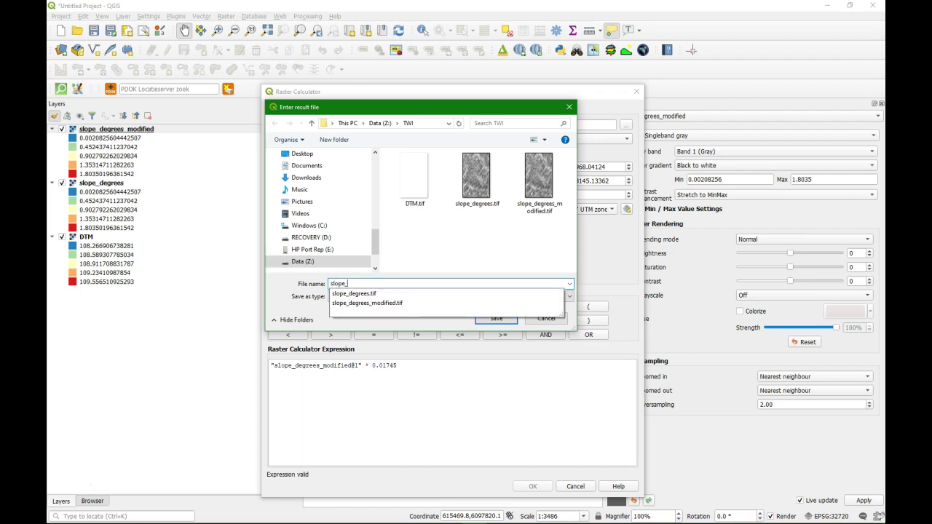
type("radians.")
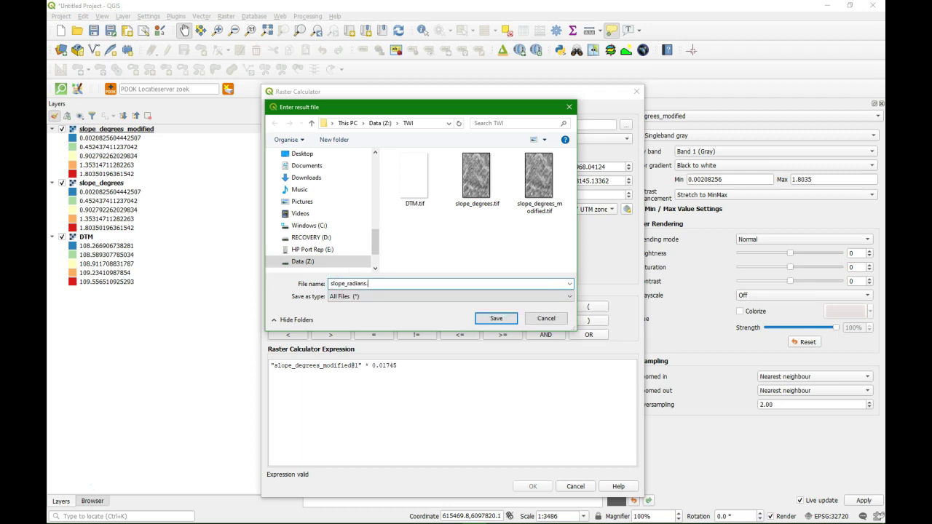
type("tif")
left_click(495, 318)
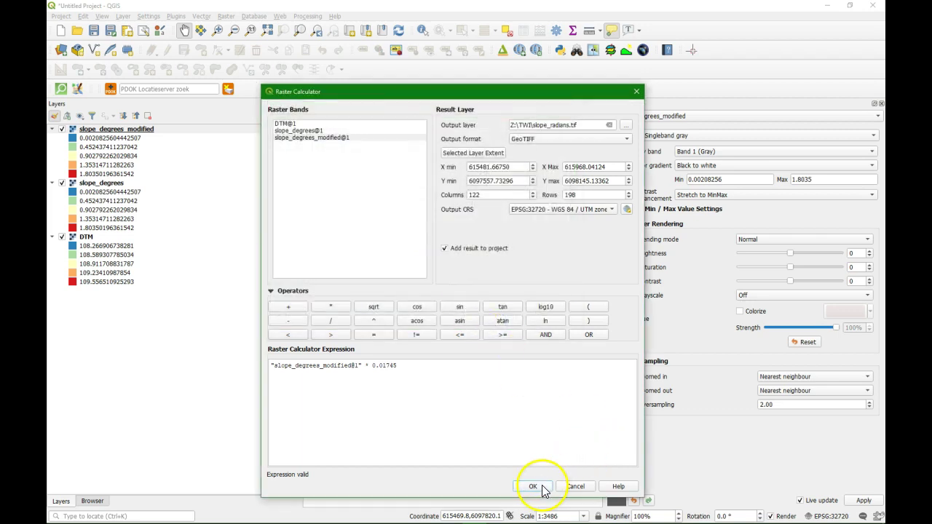
left_click(537, 487)
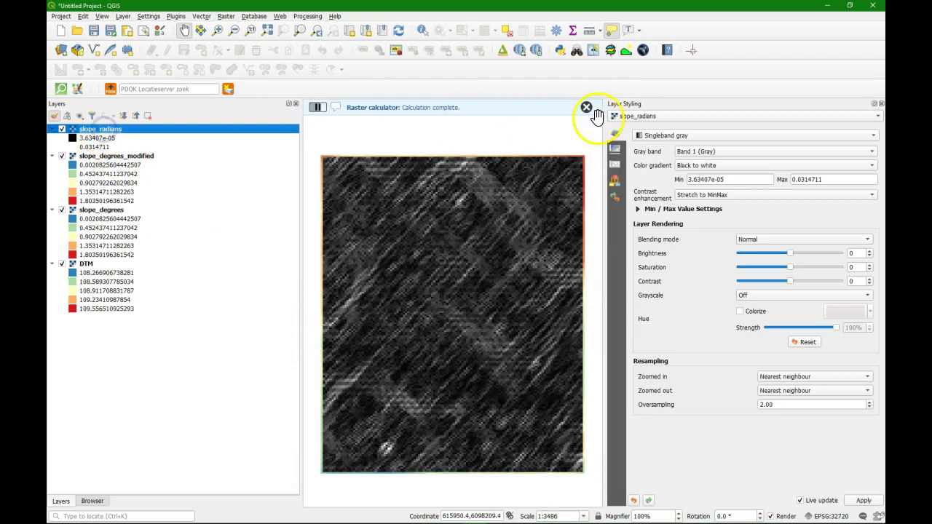
- Render slope_radians as singleband pseudocolor with the colour ramp inverted to blue-to-red
left_click(781, 138)
left_click(708, 149)
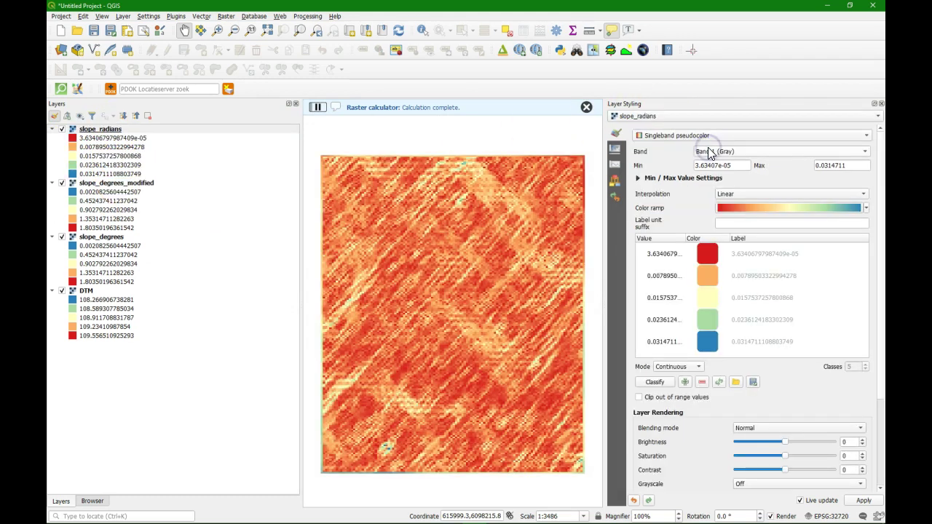
left_click(765, 208)
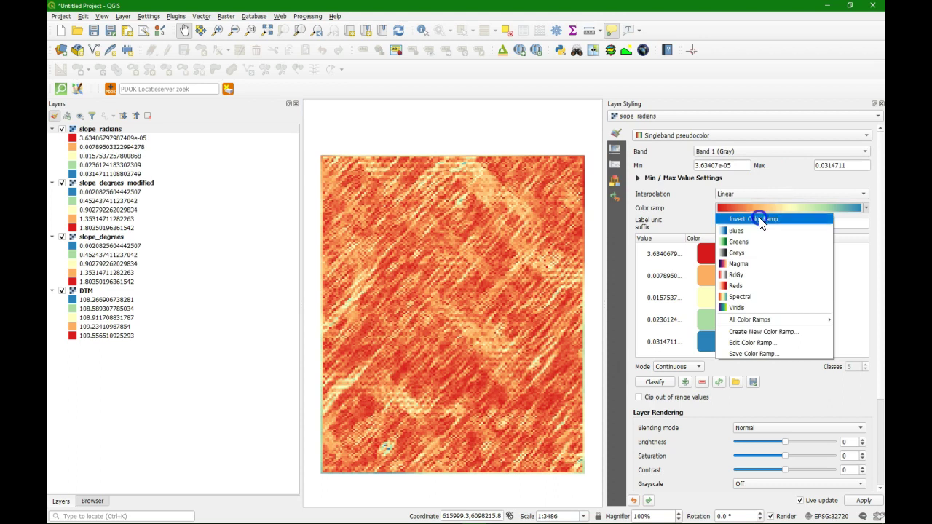
left_click(761, 218)
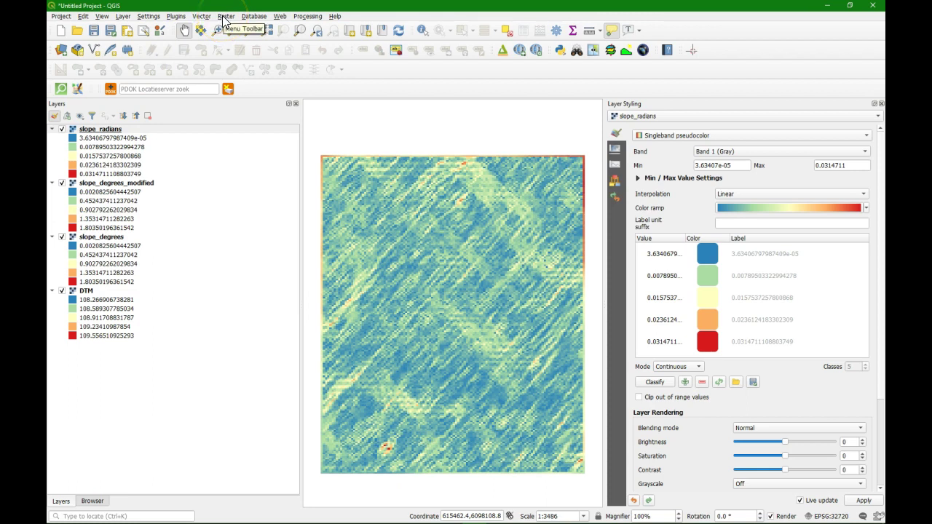
- Close Layer Styling and find 'flow' in the Processing Toolbox to launch Flow accumulation (qm of esp)
left_click(880, 104)
left_click(306, 16)
left_click(313, 26)
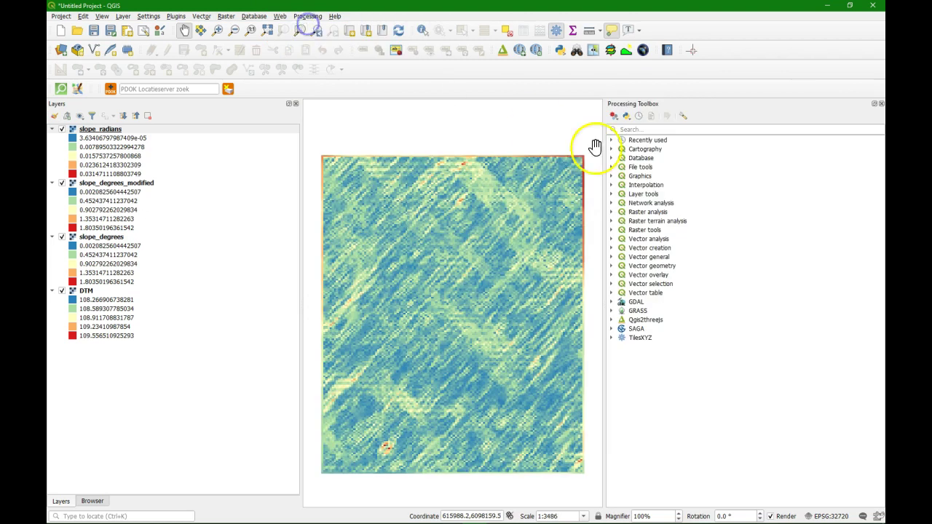
left_click(653, 129)
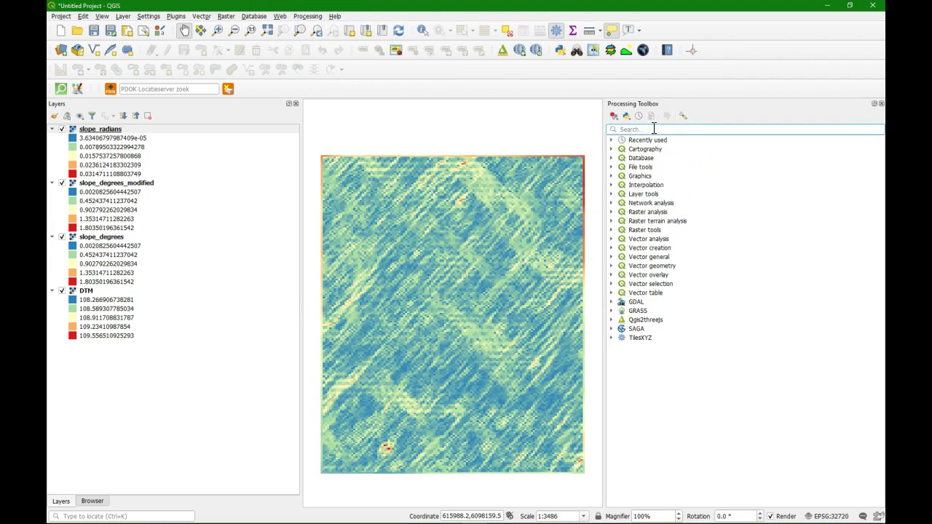
type("flow")
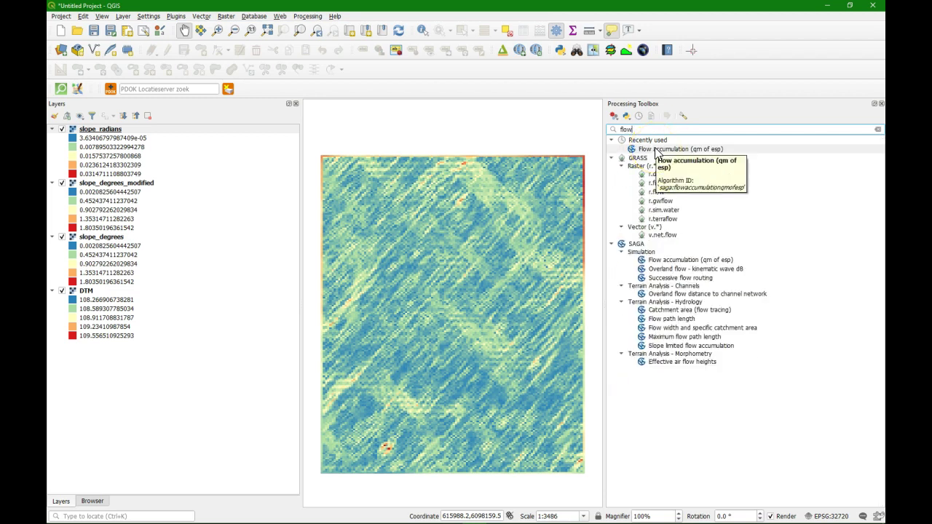
double_click(656, 149)
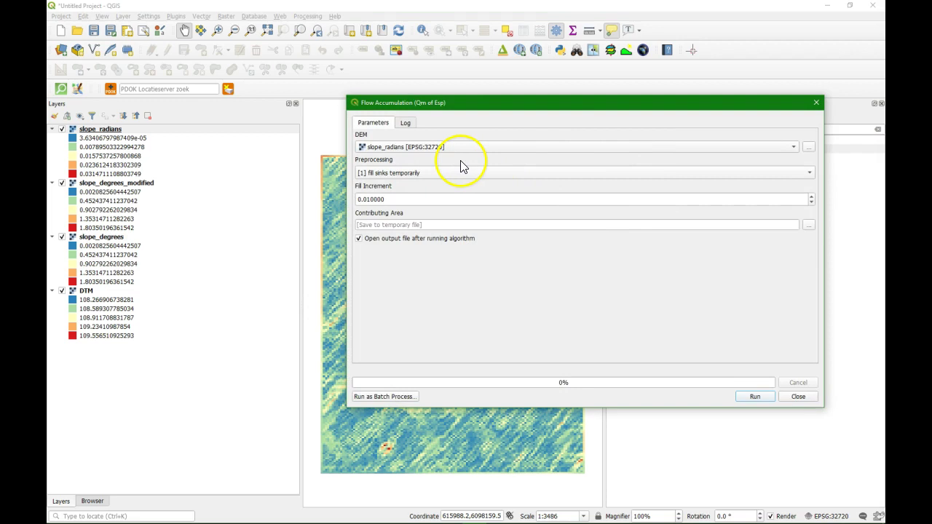
- Run Flow Accumulation on the DTM, saving Contributing Area as Z:/TWI/upslope_area.sdat
left_click(416, 149)
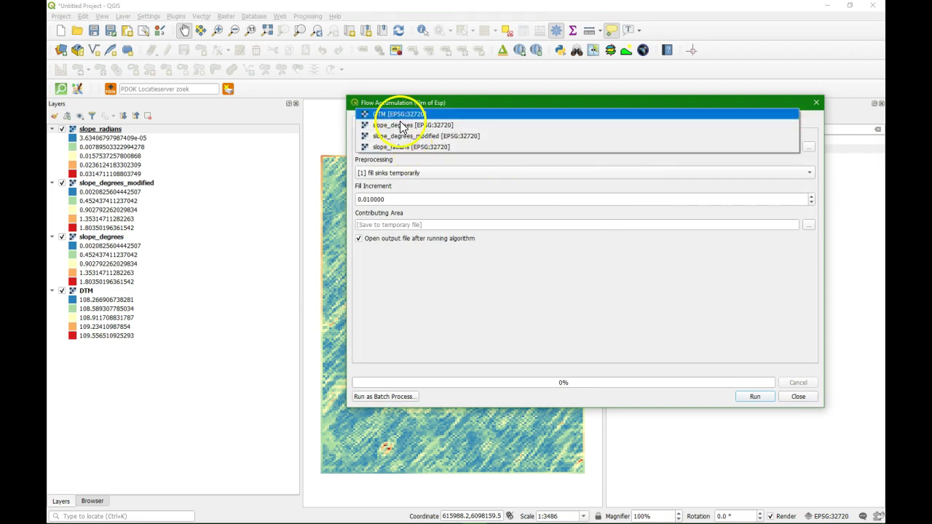
left_click(400, 115)
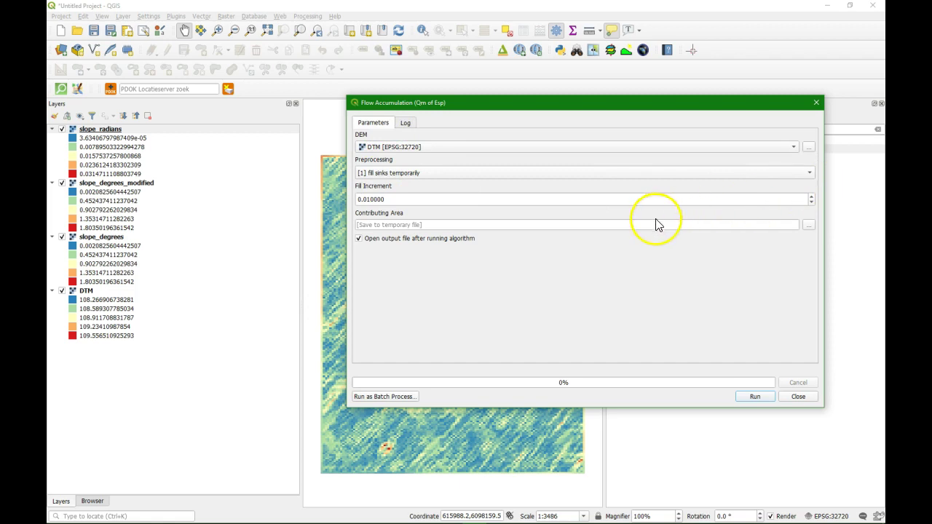
left_click(809, 225)
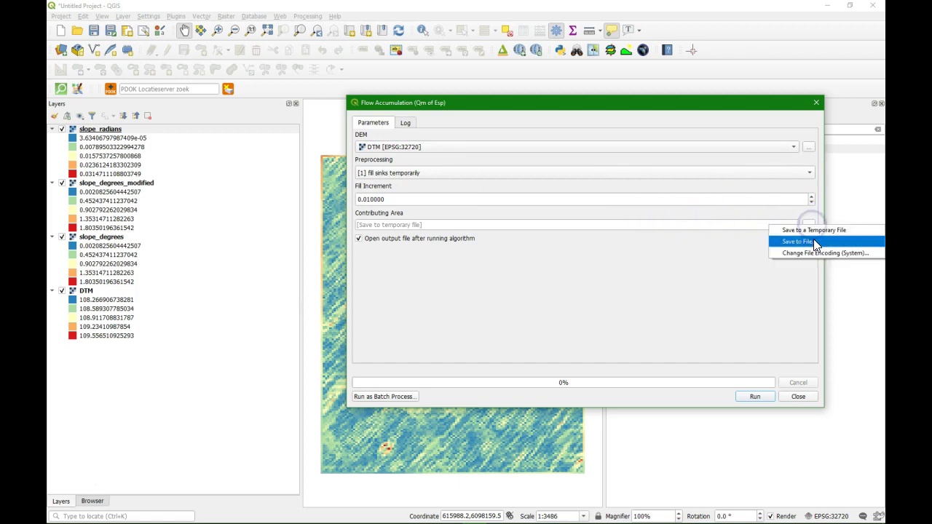
left_click(813, 241)
type("upslope_ar")
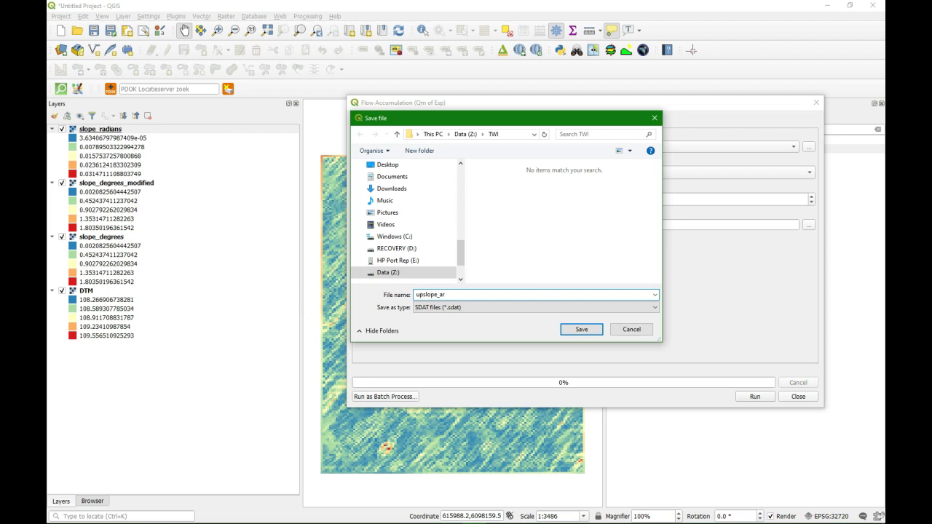
left_click(548, 292)
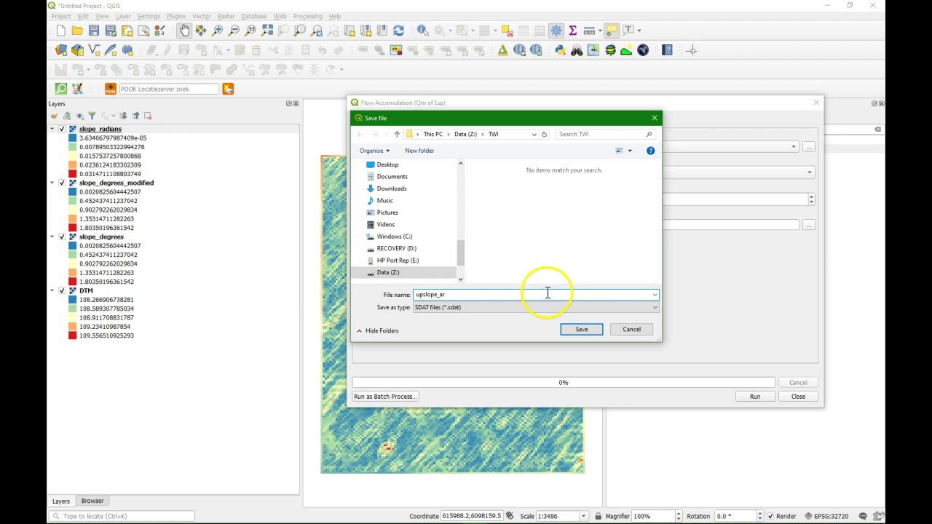
type("a")
left_click(575, 331)
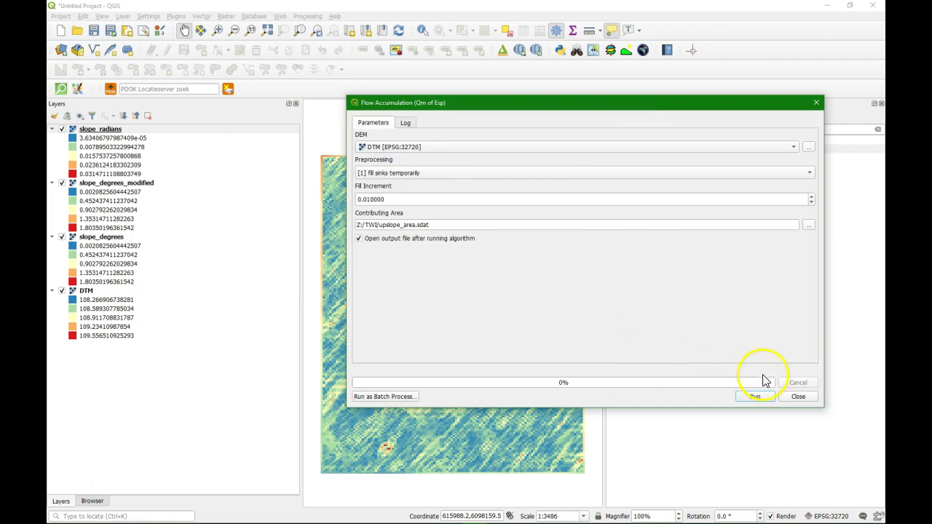
left_click(757, 396)
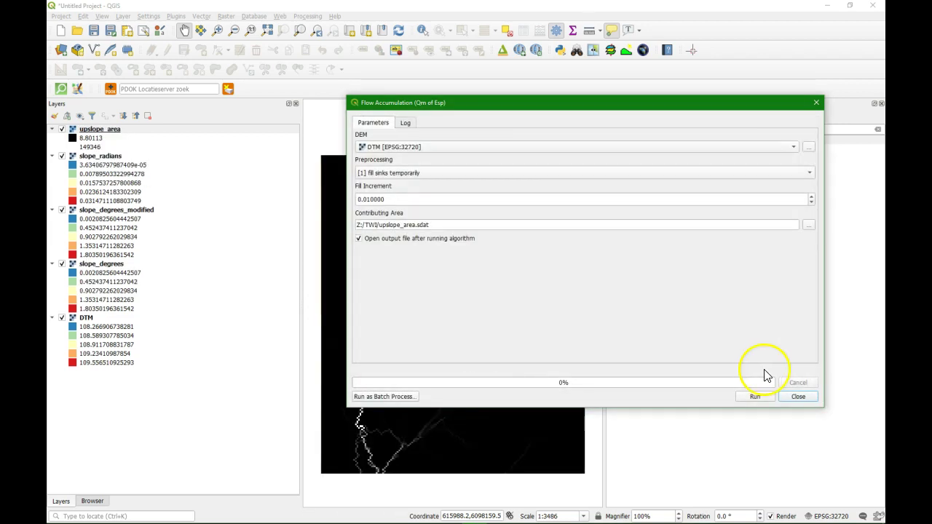
left_click(797, 396)
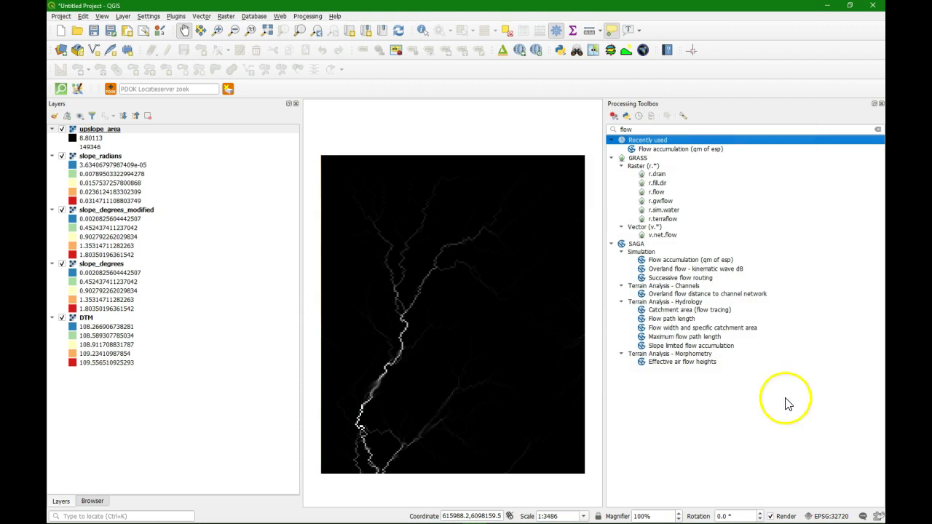
- Style upslope_area as singleband pseudocolor with seven quantile classes
right_click(89, 132)
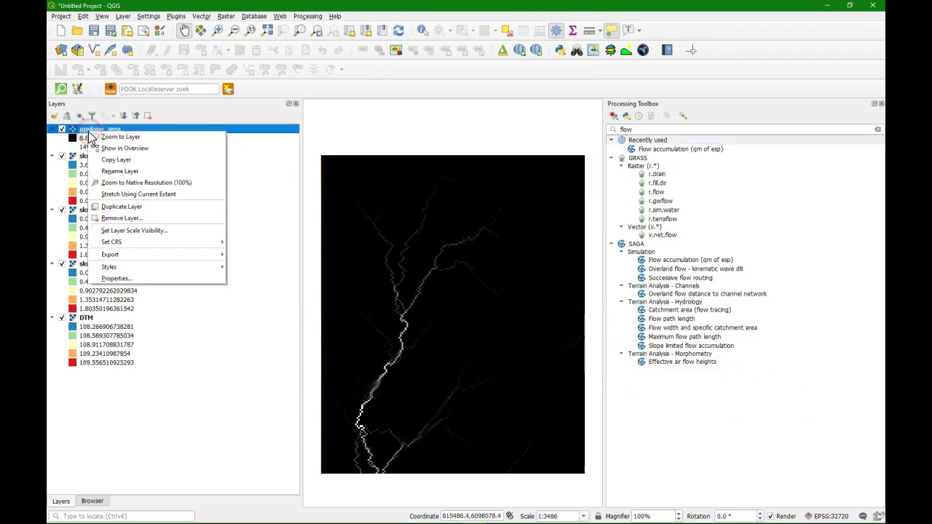
left_click(55, 118)
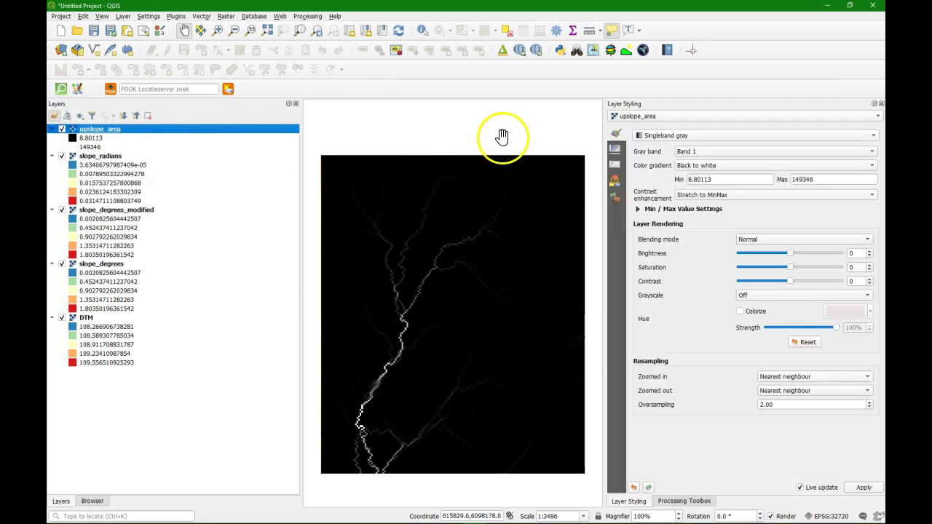
left_click(670, 135)
left_click(677, 146)
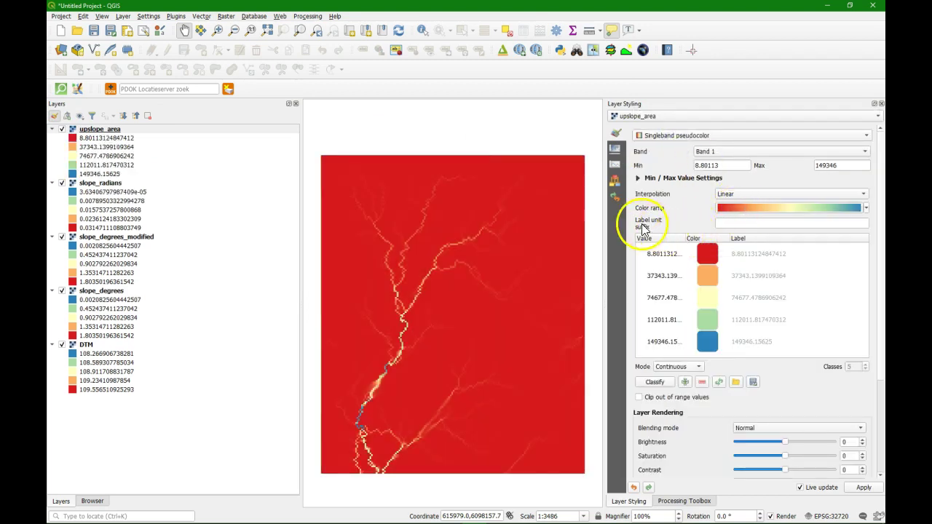
left_click(677, 366)
left_click(670, 389)
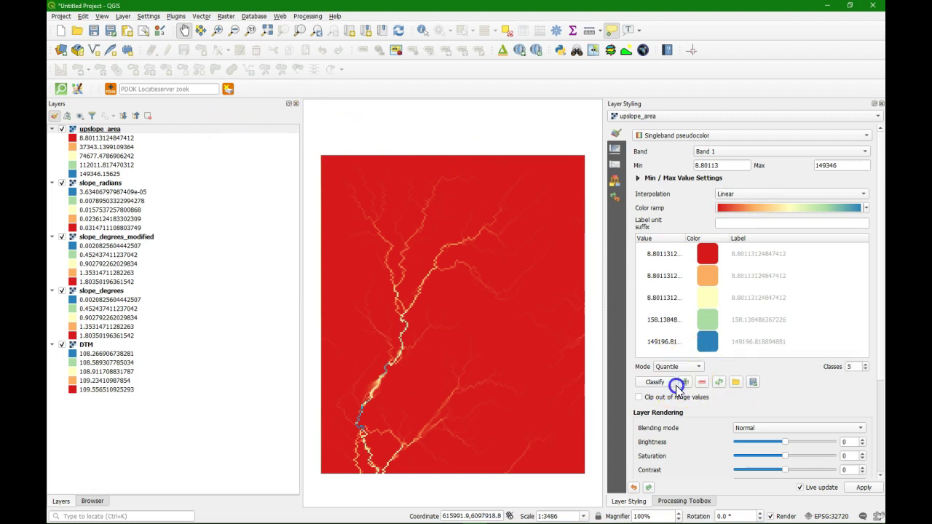
left_click(866, 364)
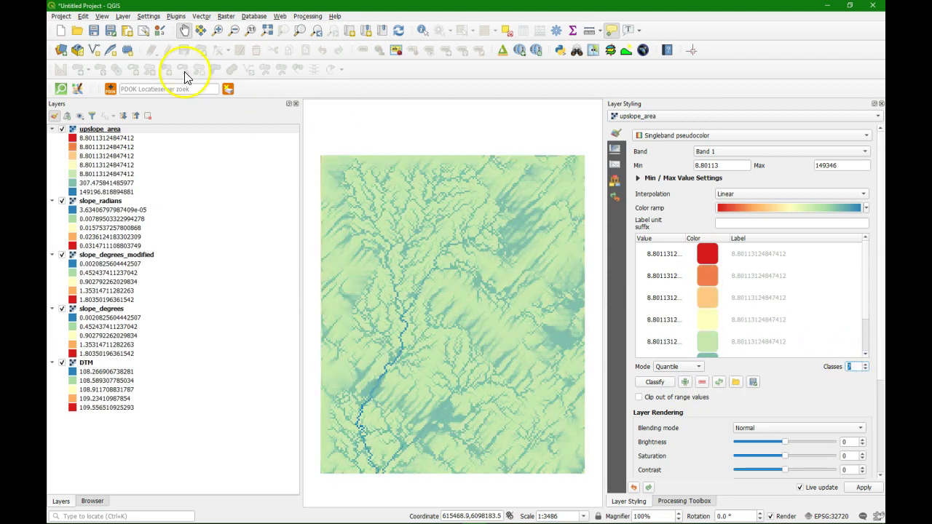
left_click(226, 16)
- Start the TWI expression with ln((upslope_area@1 + 1 * 5)
left_click(238, 30)
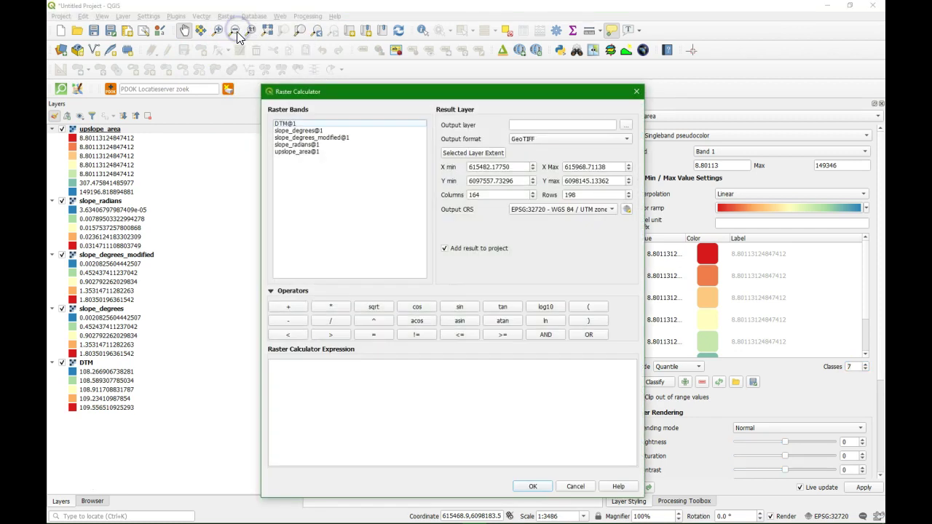
left_click(545, 320)
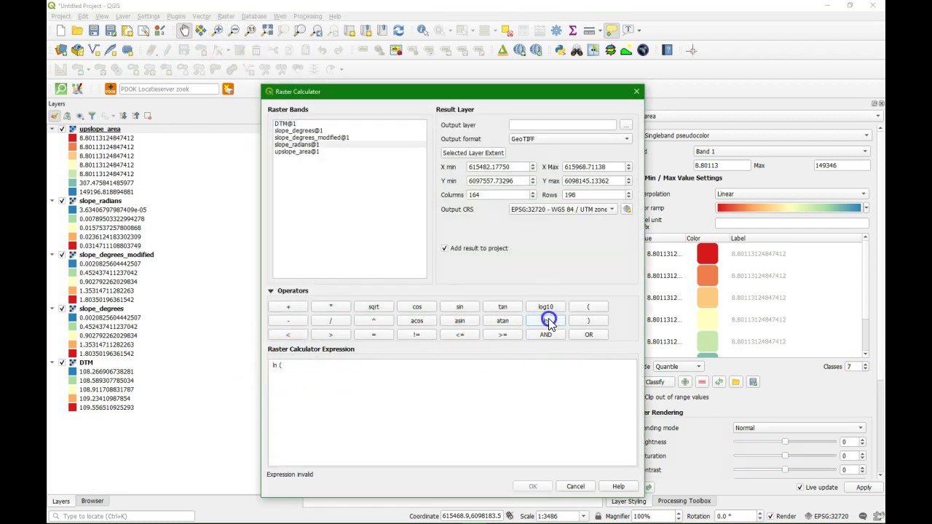
left_click(593, 307)
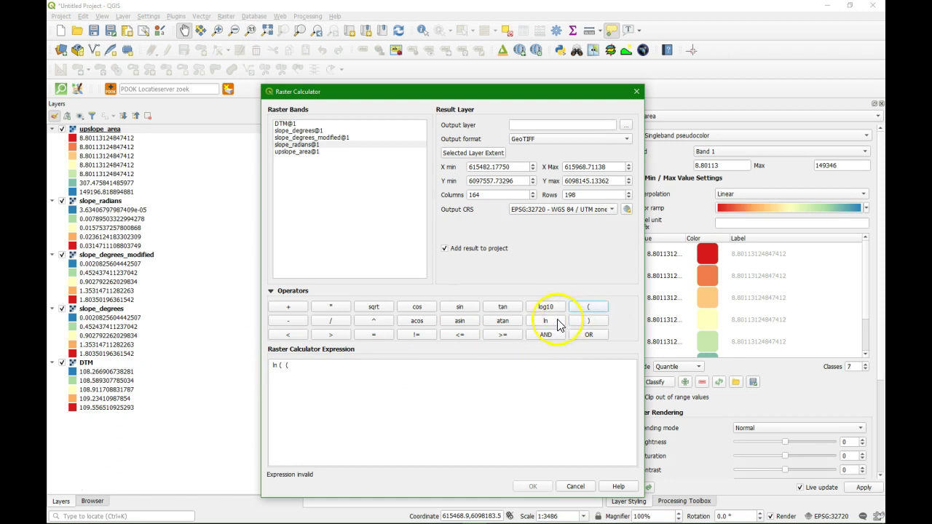
double_click(291, 151)
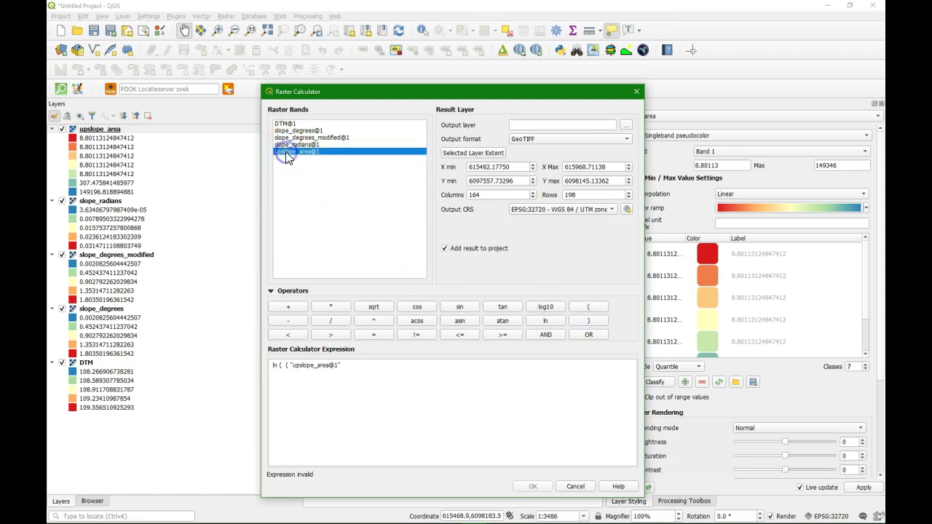
left_click(288, 306)
left_click(370, 365)
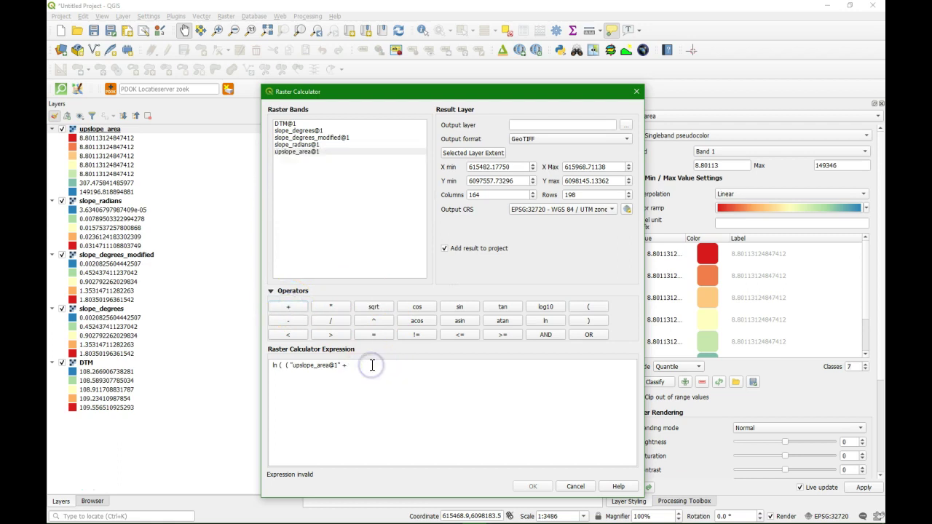
type("1")
left_click(331, 306)
left_click(352, 365)
left_click(593, 321)
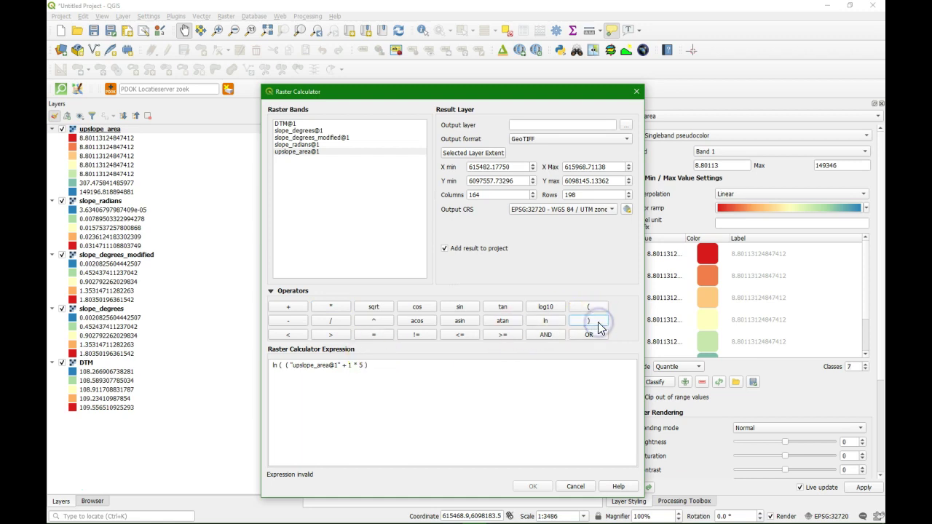
- Finish the expression with / tan(slope_radians@1)) and set the output to TWI.tif
left_click(331, 323)
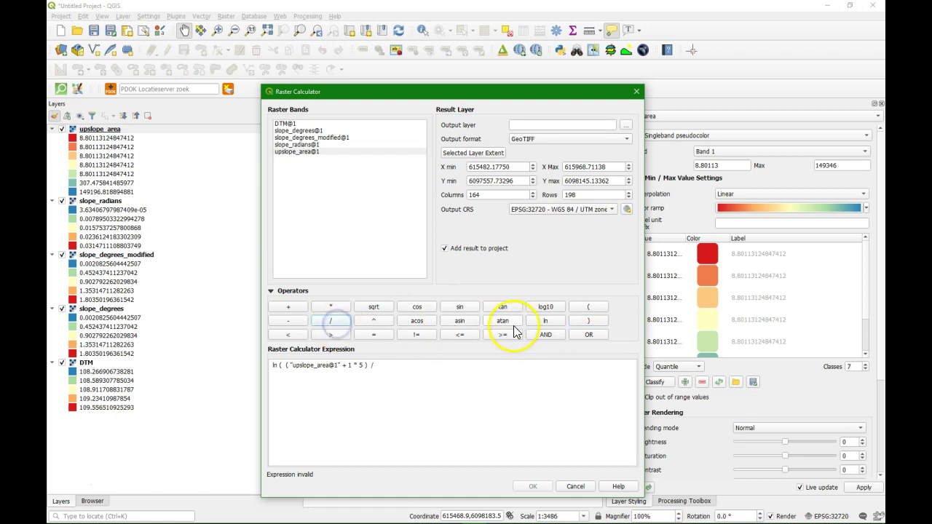
left_click(502, 307)
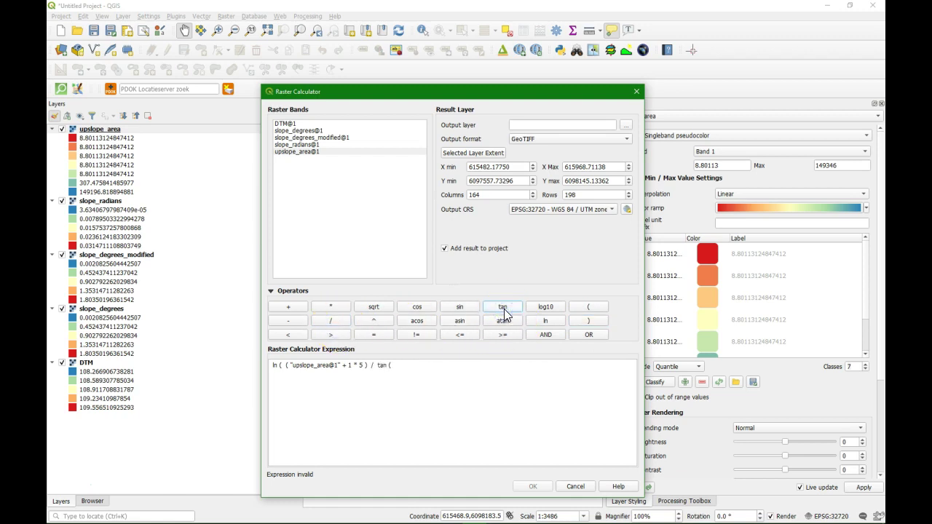
double_click(295, 144)
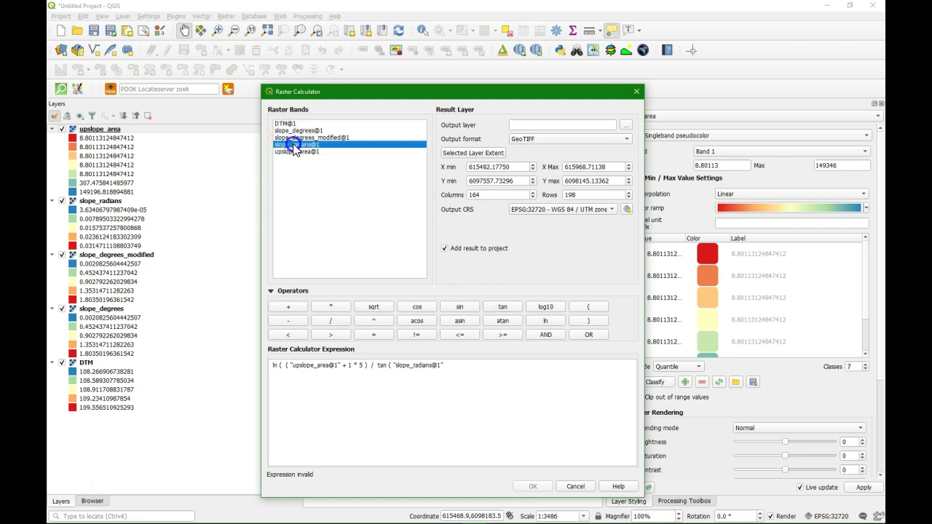
left_click(590, 321)
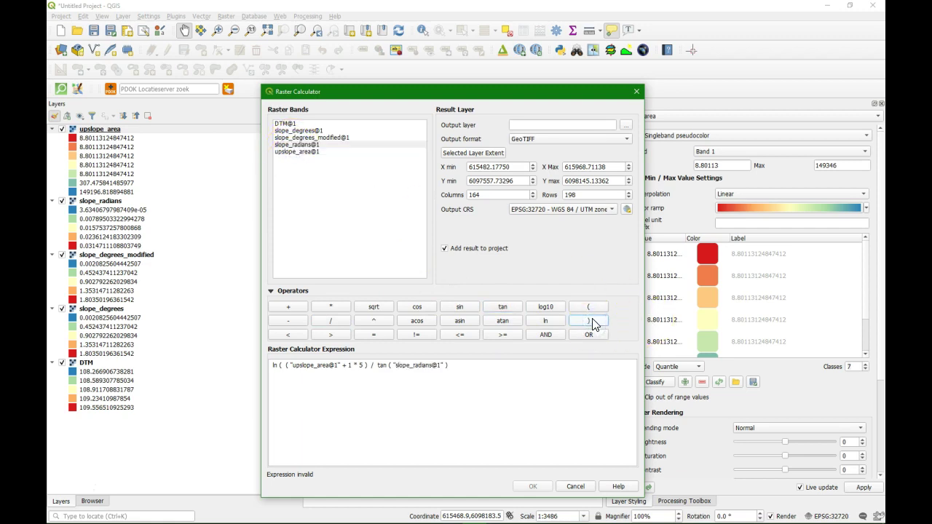
left_click(591, 320)
left_click(624, 125)
type("TWI.t")
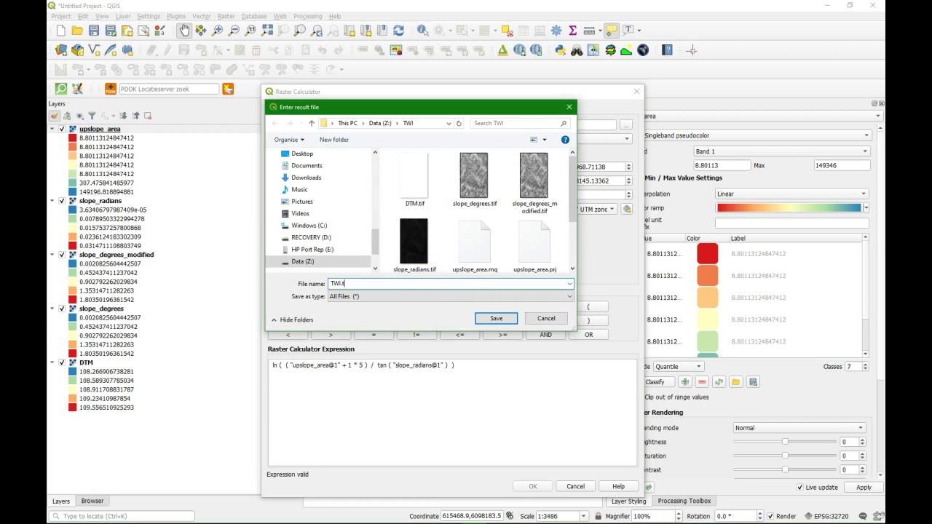
type("if")
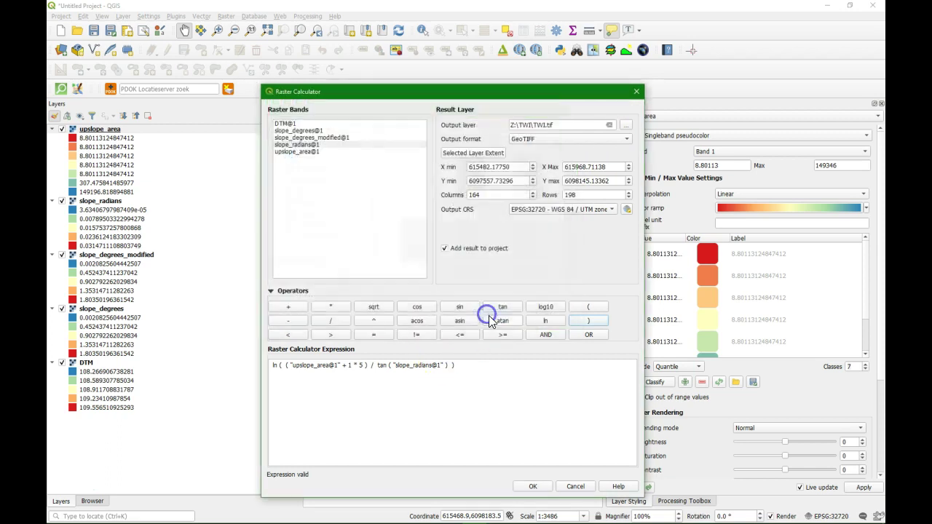
left_click(482, 318)
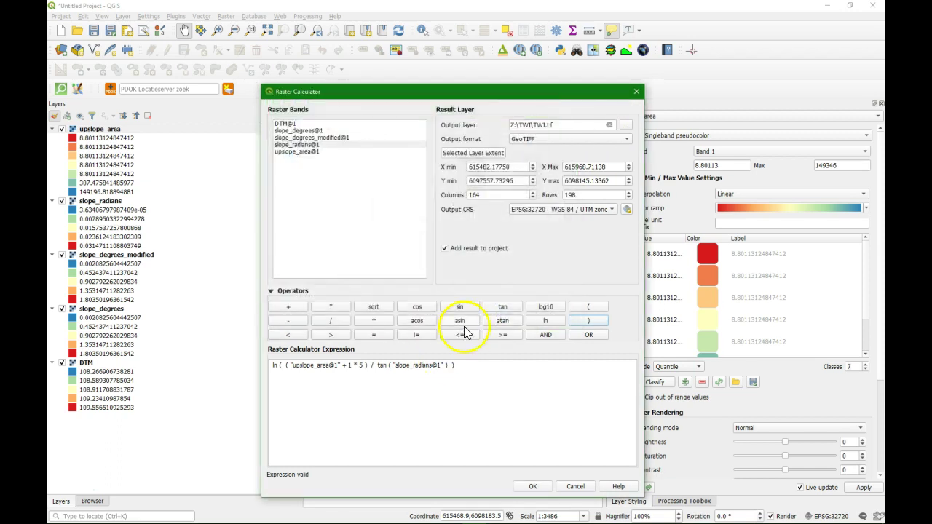
- Run the Raster Calculator to create the TWI layer and render it as singleband pseudocolor (6.26–20.10)
left_click(533, 486)
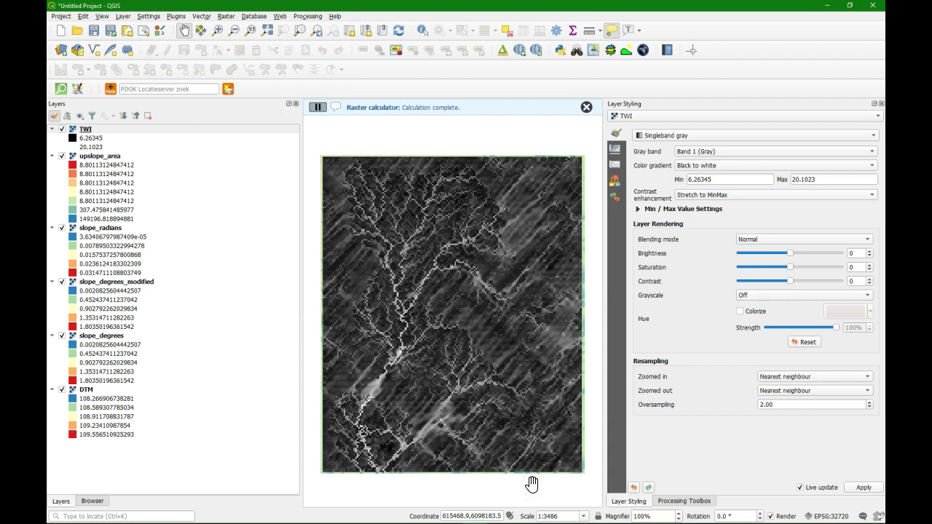
left_click(85, 131)
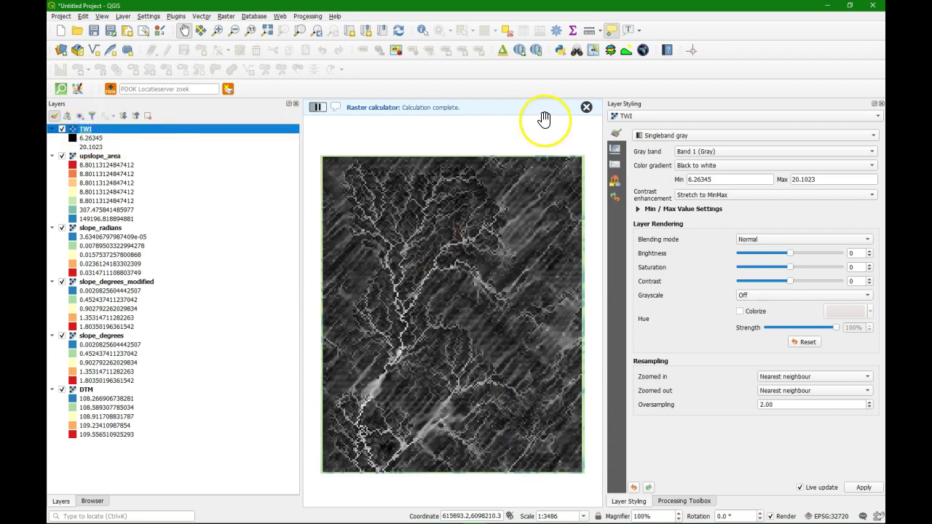
left_click(658, 136)
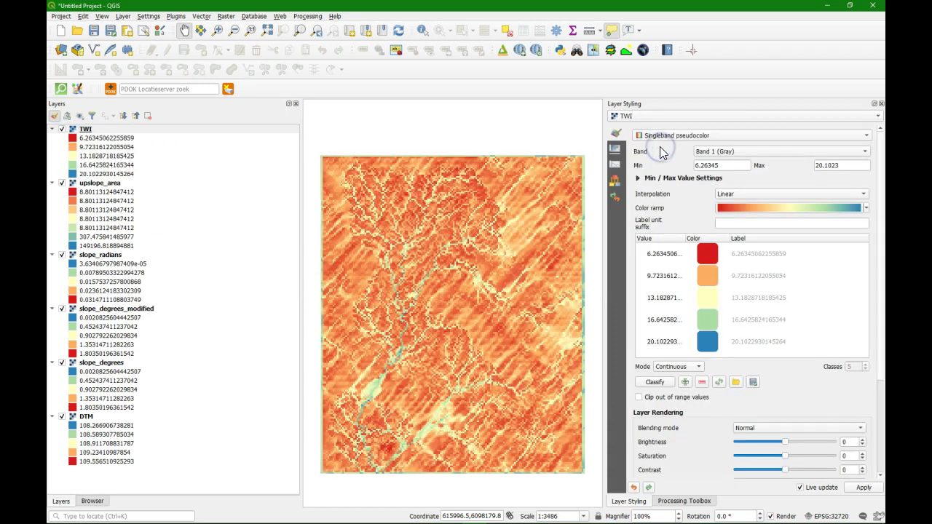